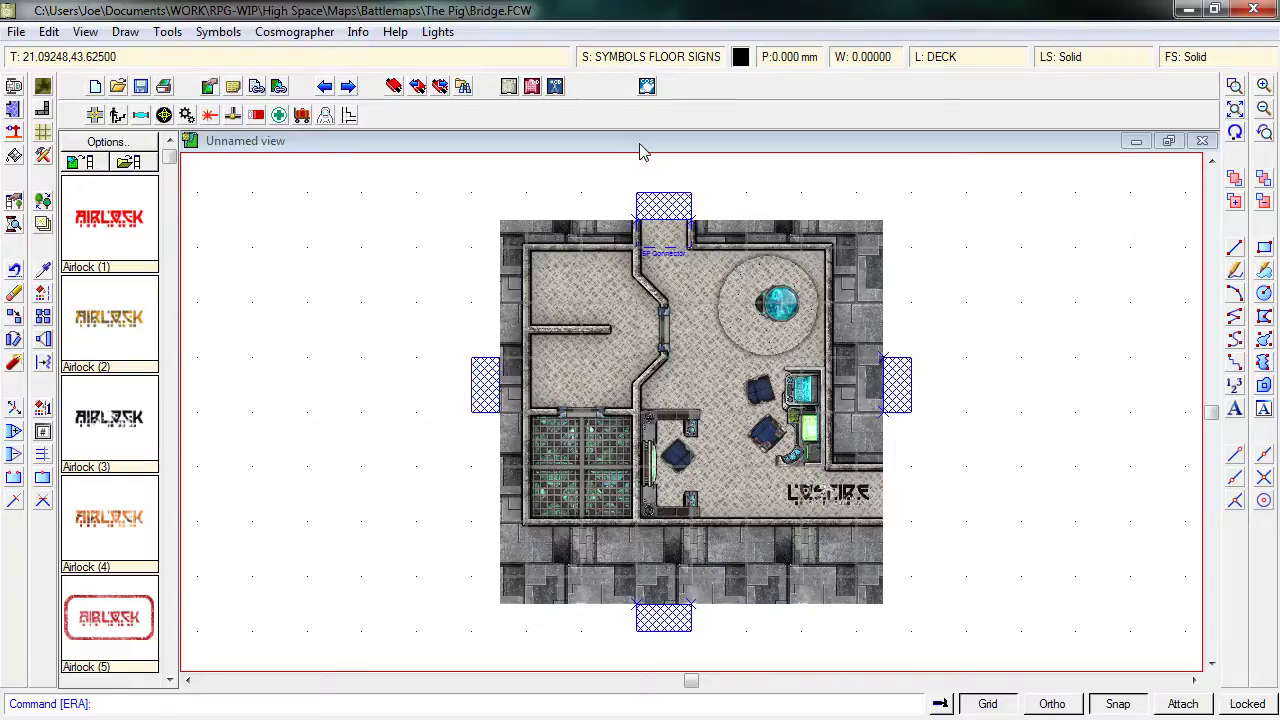
mouse_move(169, 157)
left_mouse_down()
mouse_move(164, 372)
mouse_move(170, 168)
left_mouse_up()
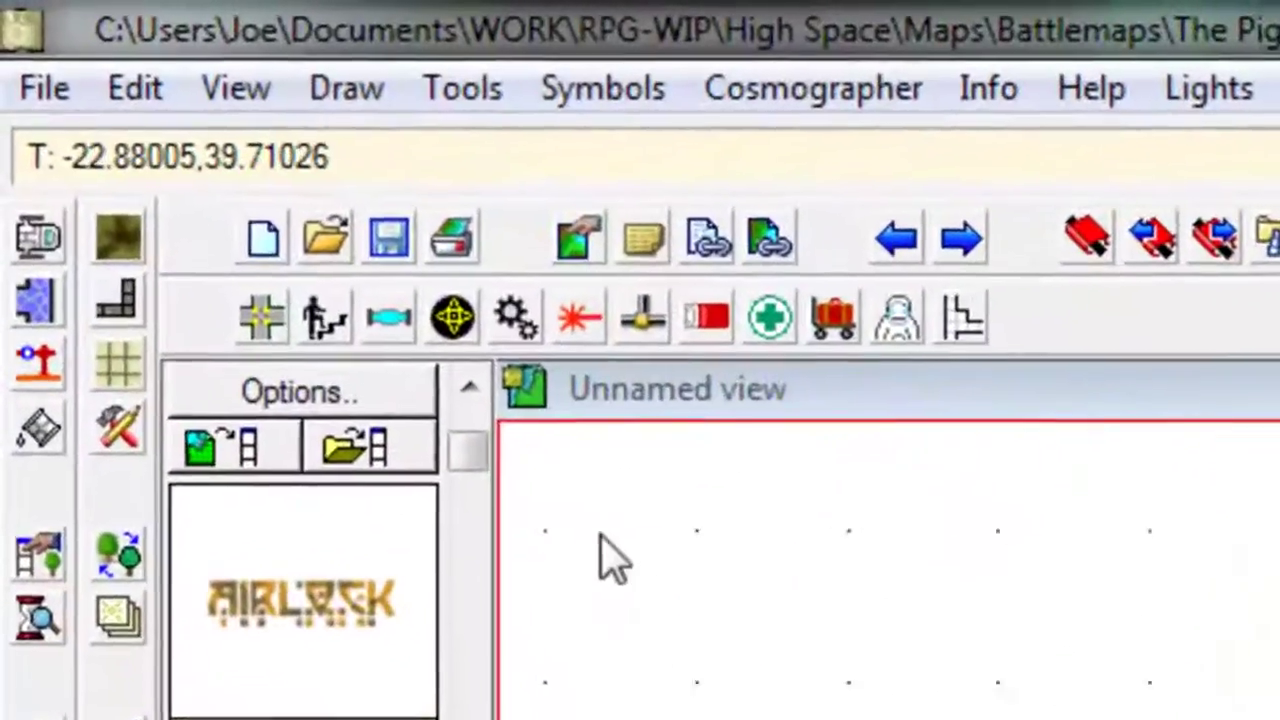
scroll(310, 610, "down", 4)
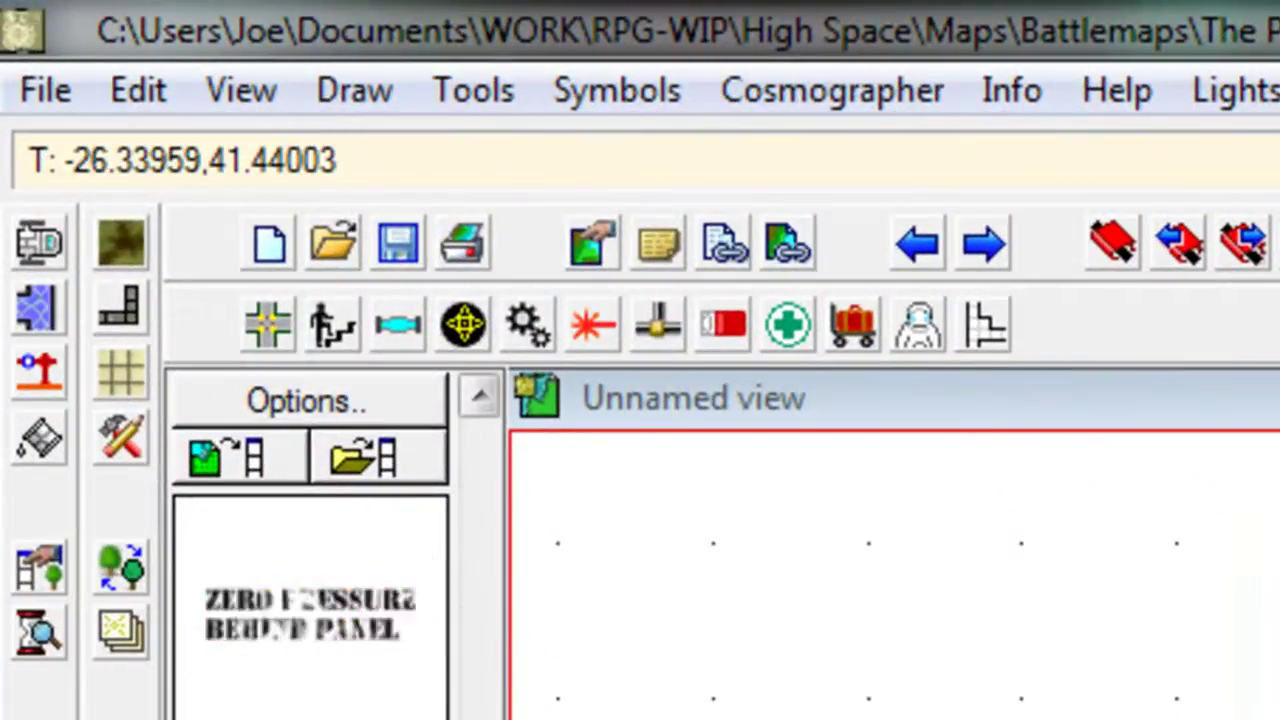
scroll(477, 443, "up", 4)
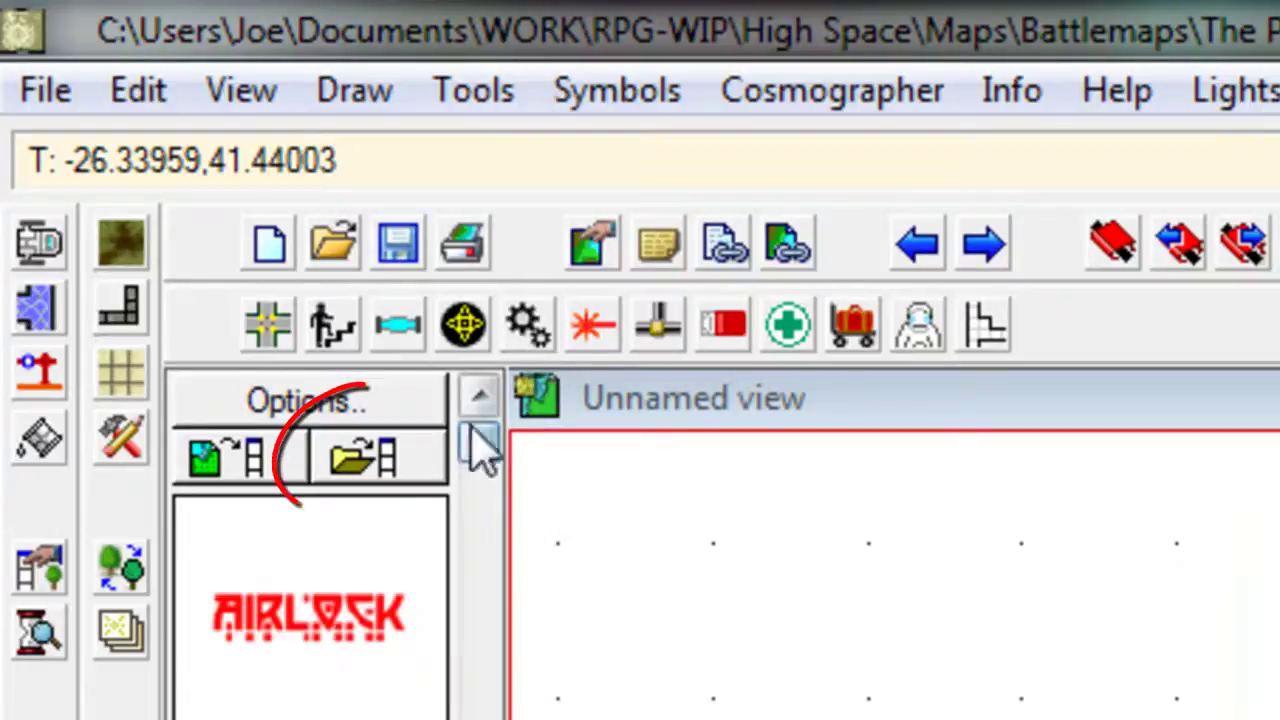
left_click(362, 460)
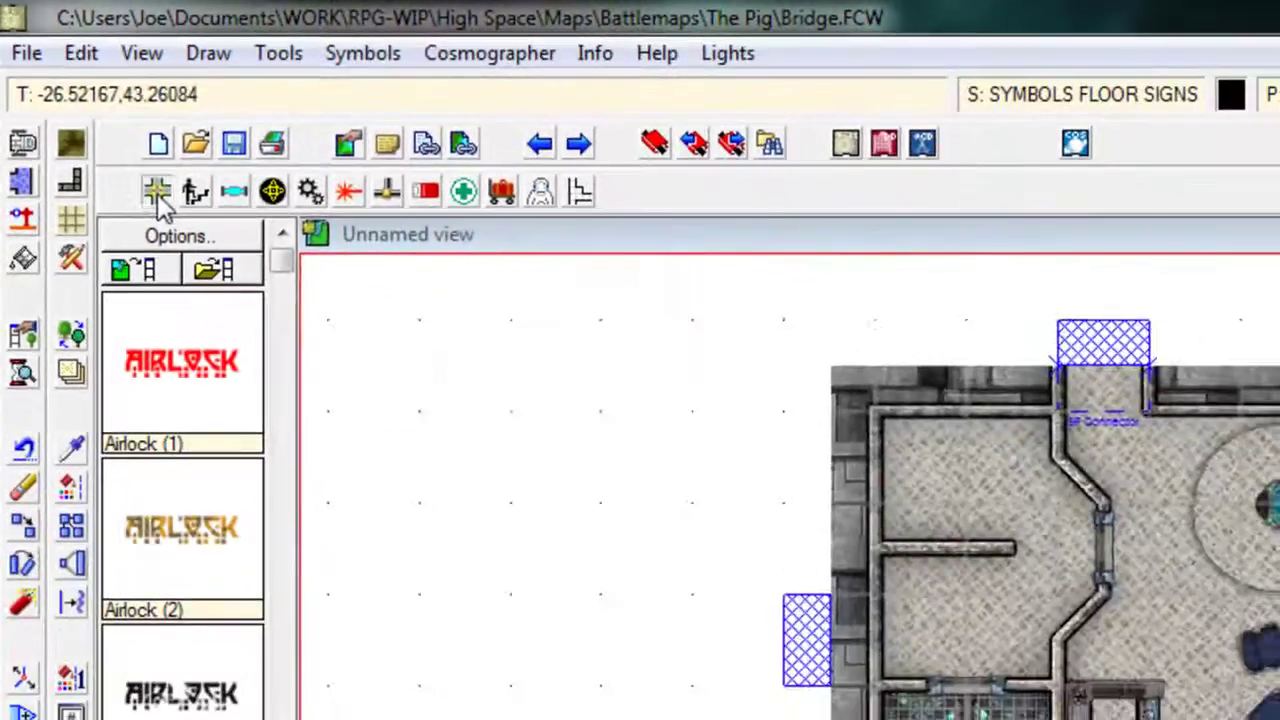
Try the stairs-and-ladders and map-title catalogs, then return to the Access Tube/Corridor passage catalog on DECK
left_click(157, 192)
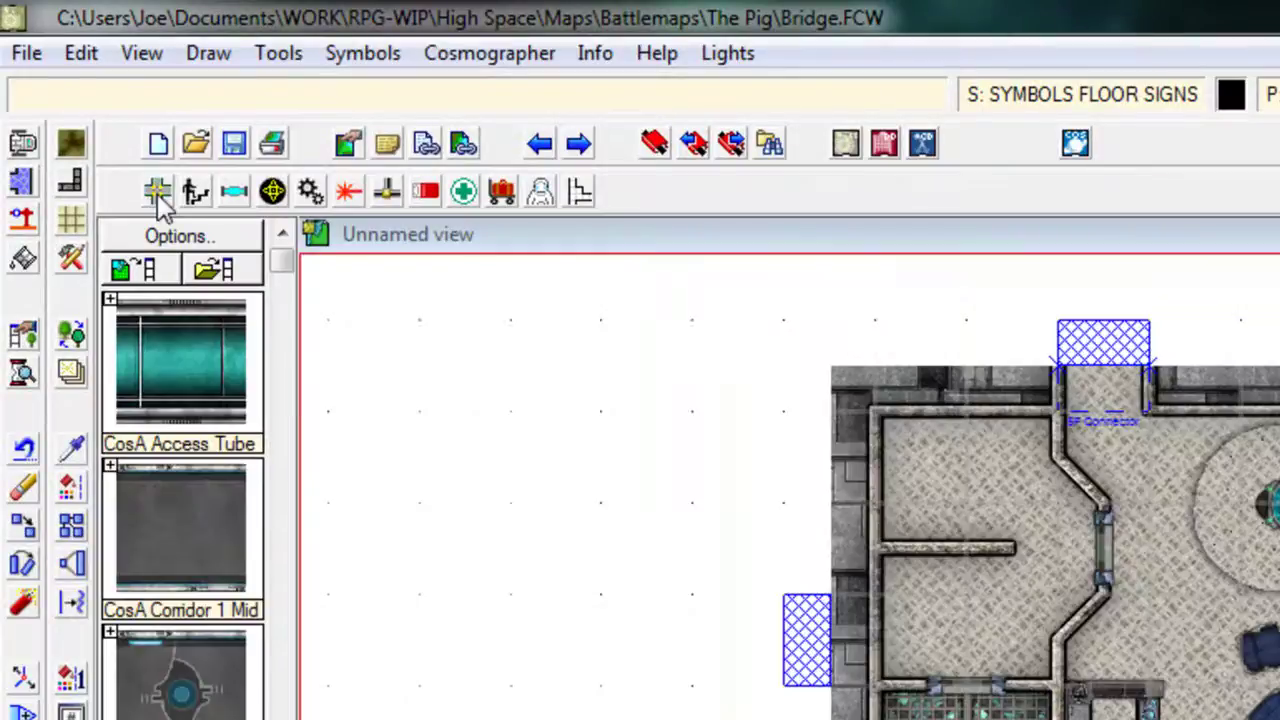
left_click_drag(282, 302, 286, 236)
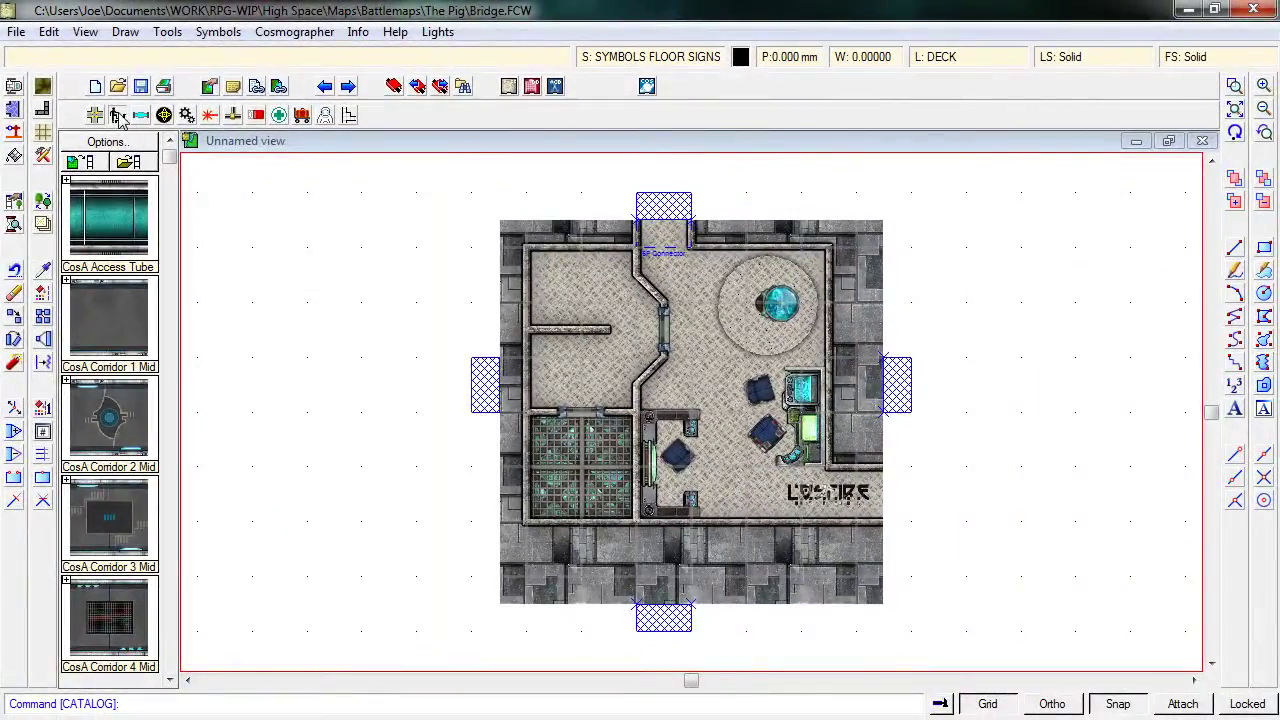
left_click(117, 115)
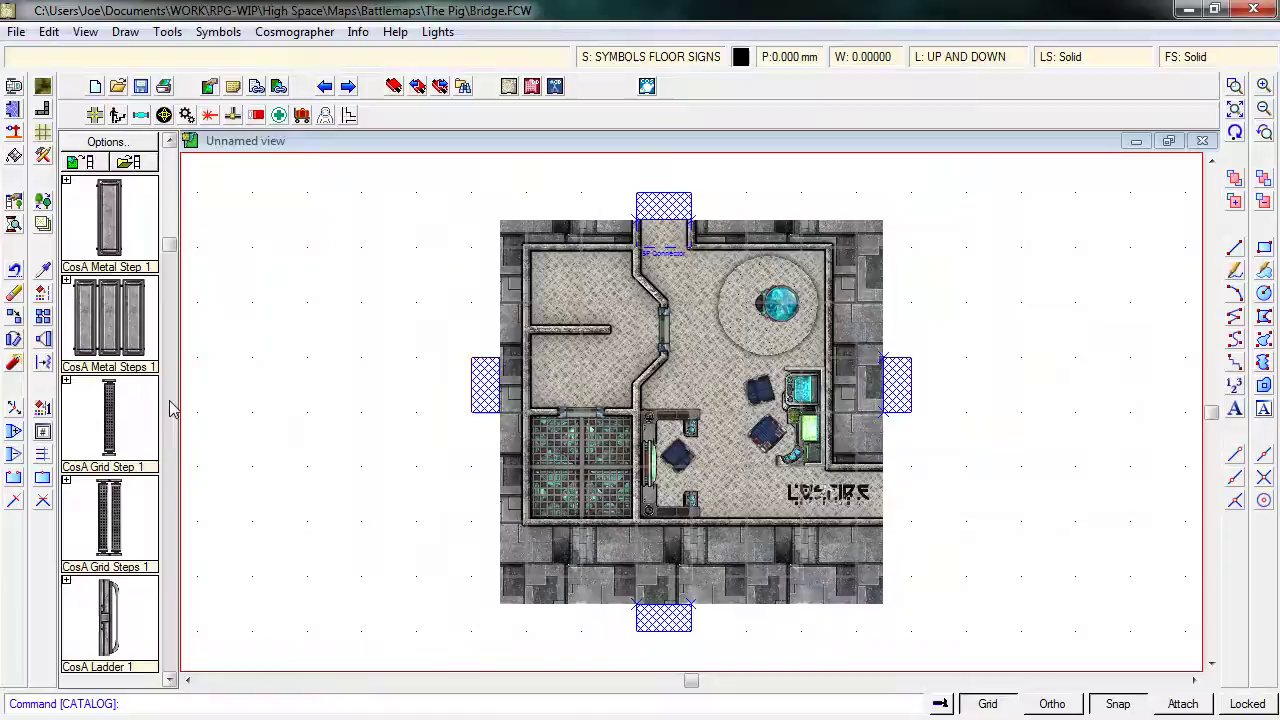
scroll(166, 551, "down", 5)
scroll(166, 583, "up", 10)
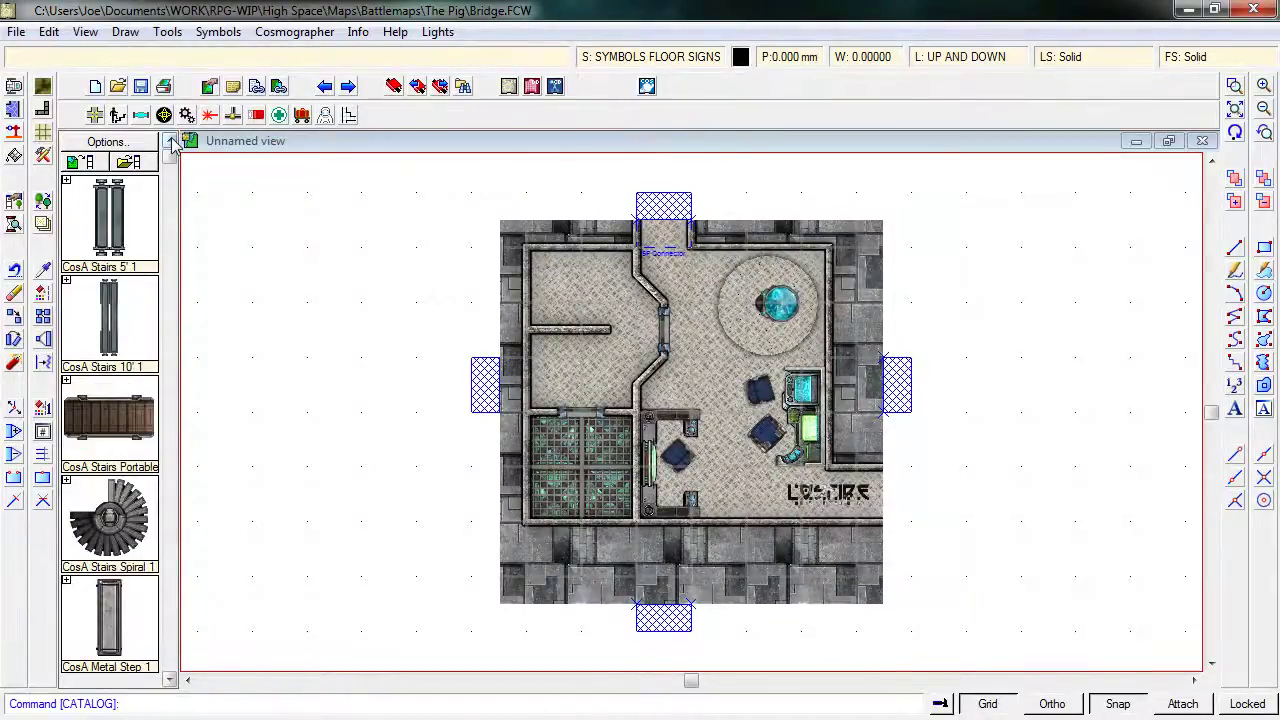
left_click(84, 165)
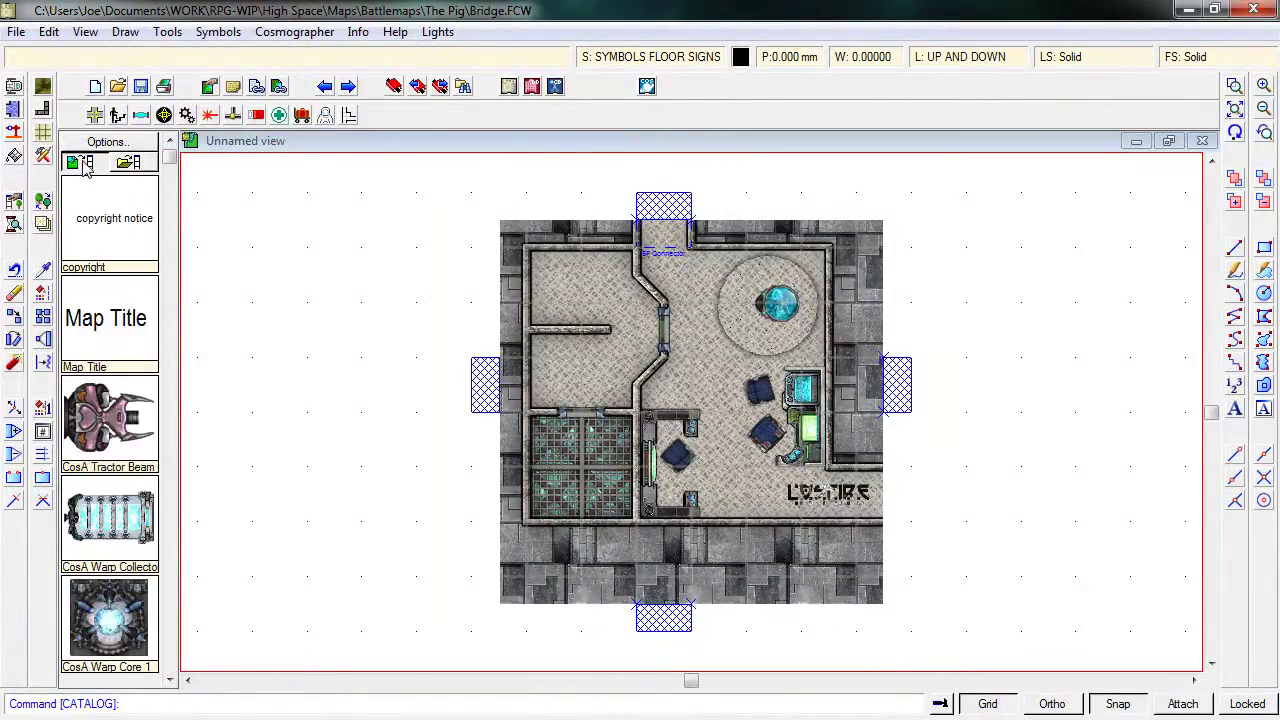
left_click(95, 115)
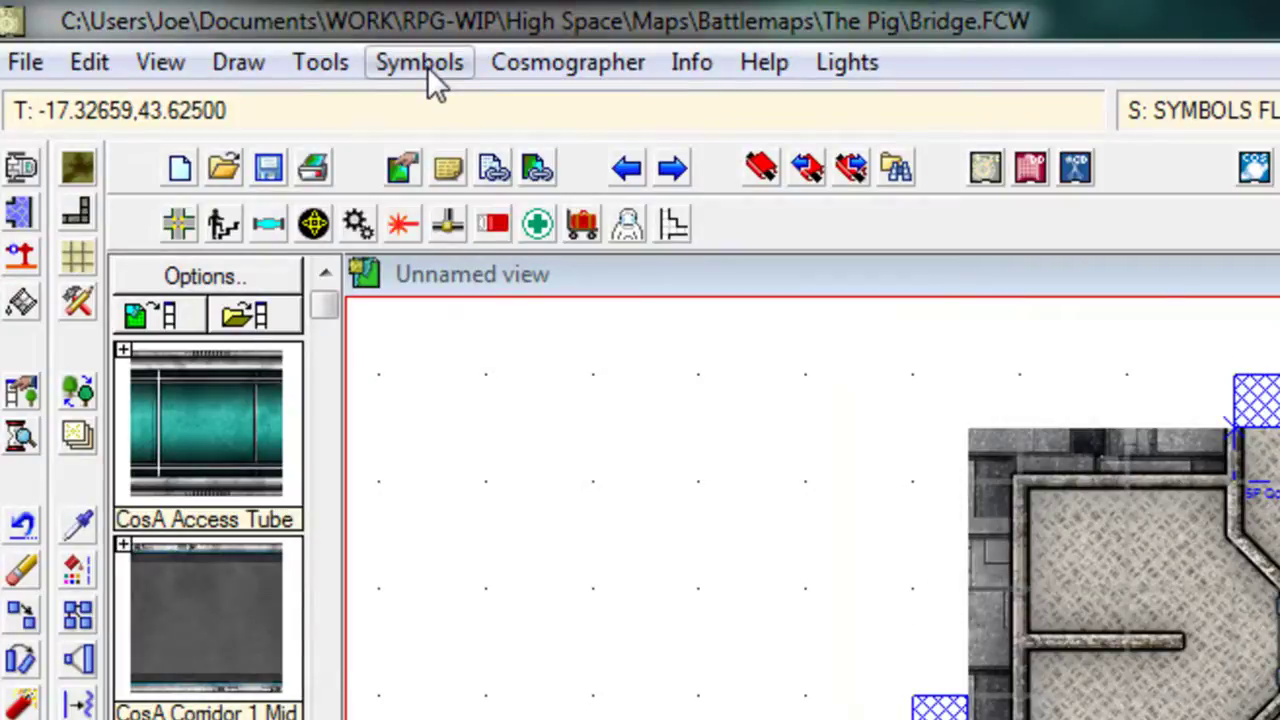
Open Symbols > Symbol Settings and move the Select Catalog Setting dialog off the map
left_click(427, 66)
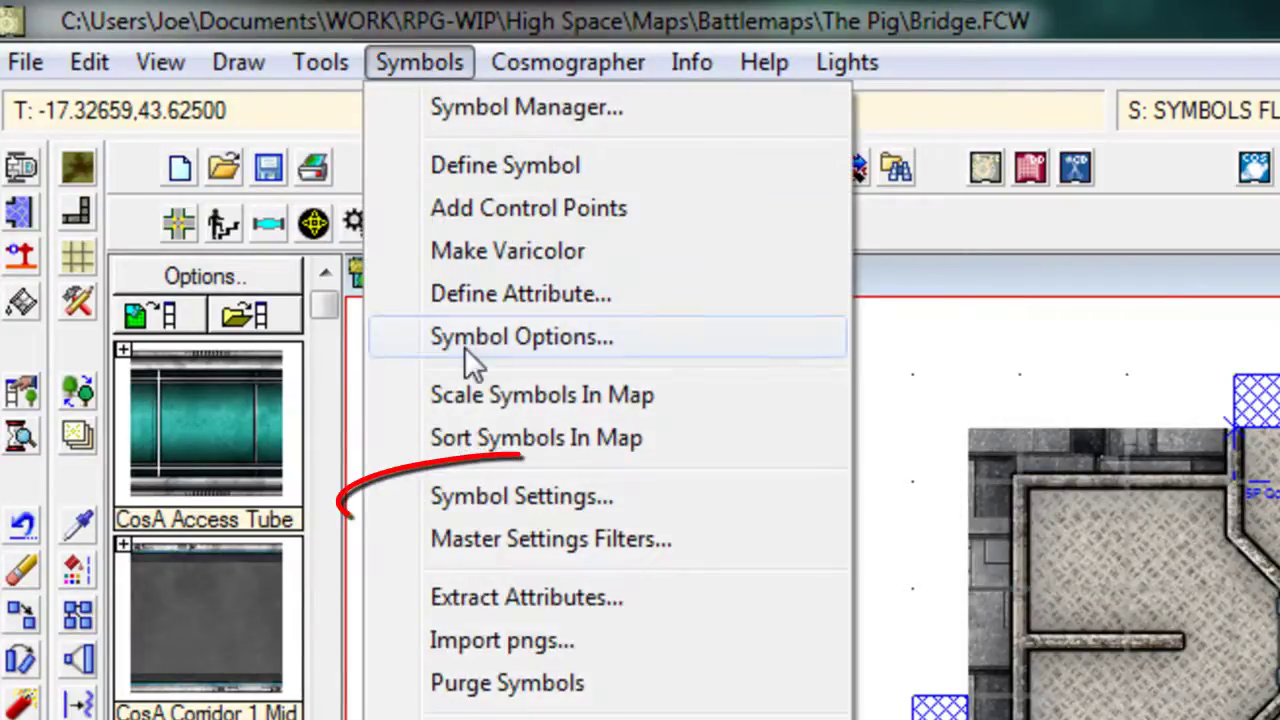
left_click(515, 518)
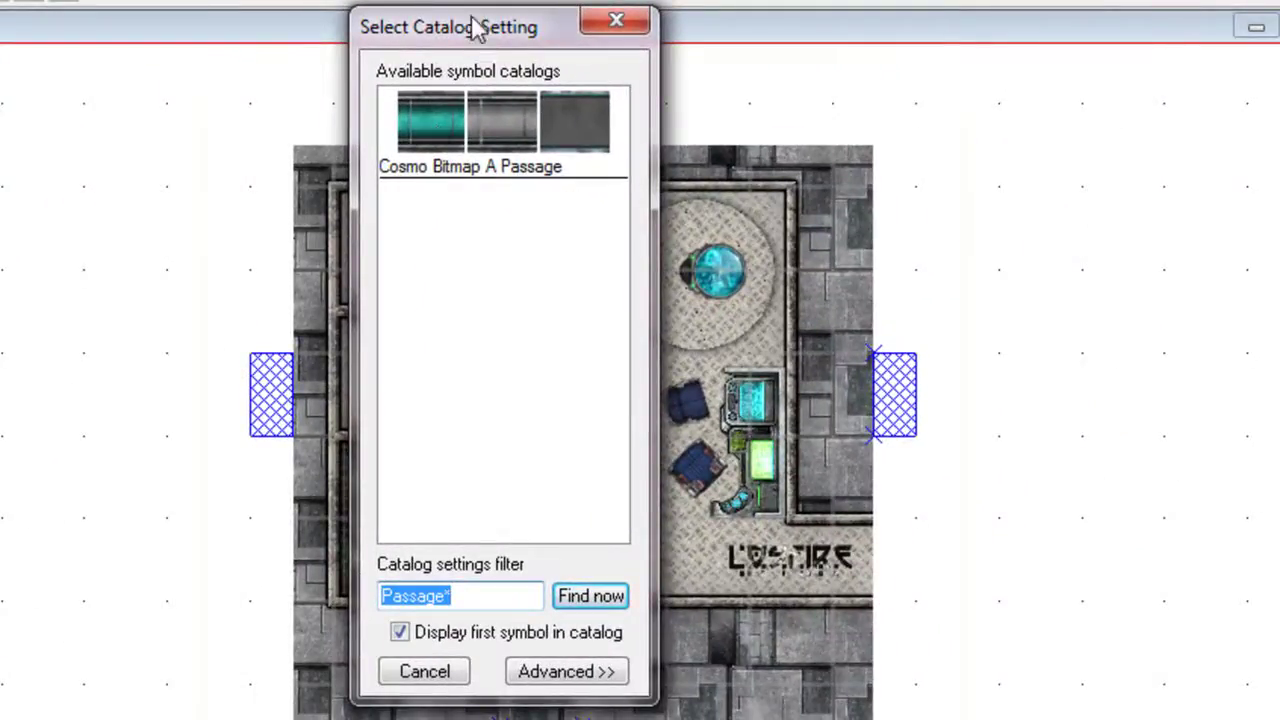
left_click_drag(478, 30, 55, 117)
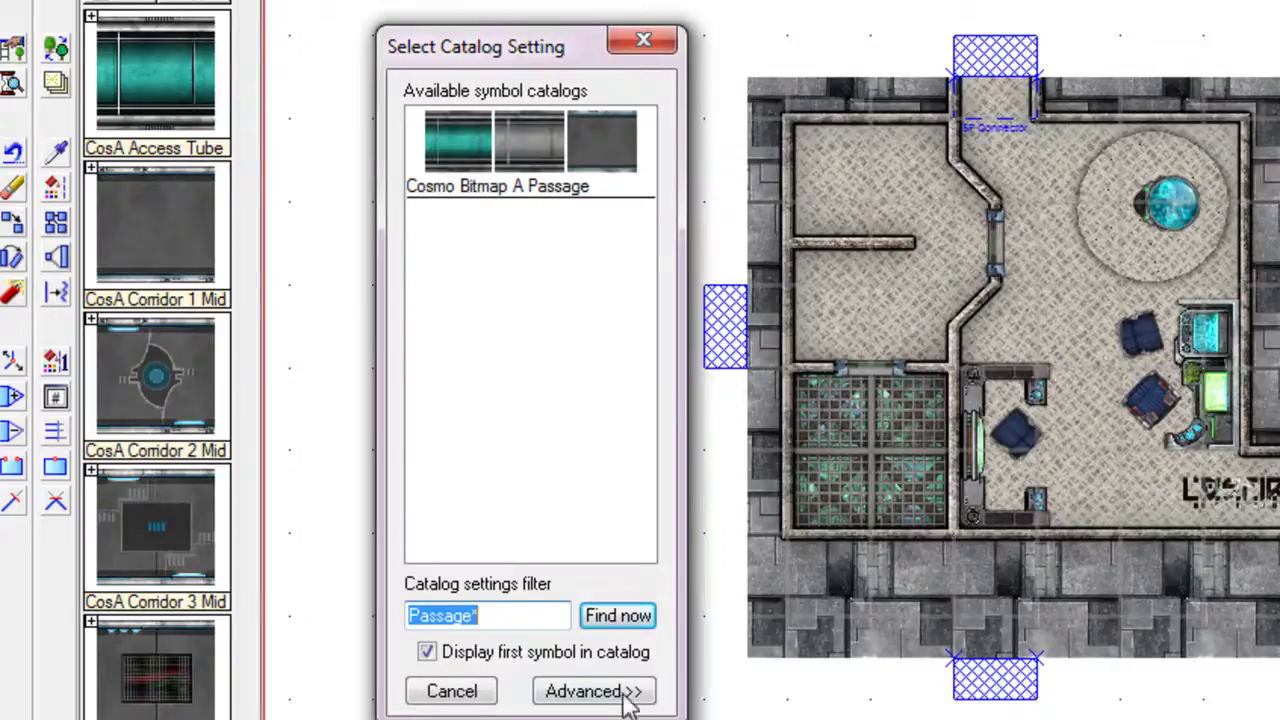
Untick Display first symbol in catalog and select the Passage* filter text
left_click(434, 660)
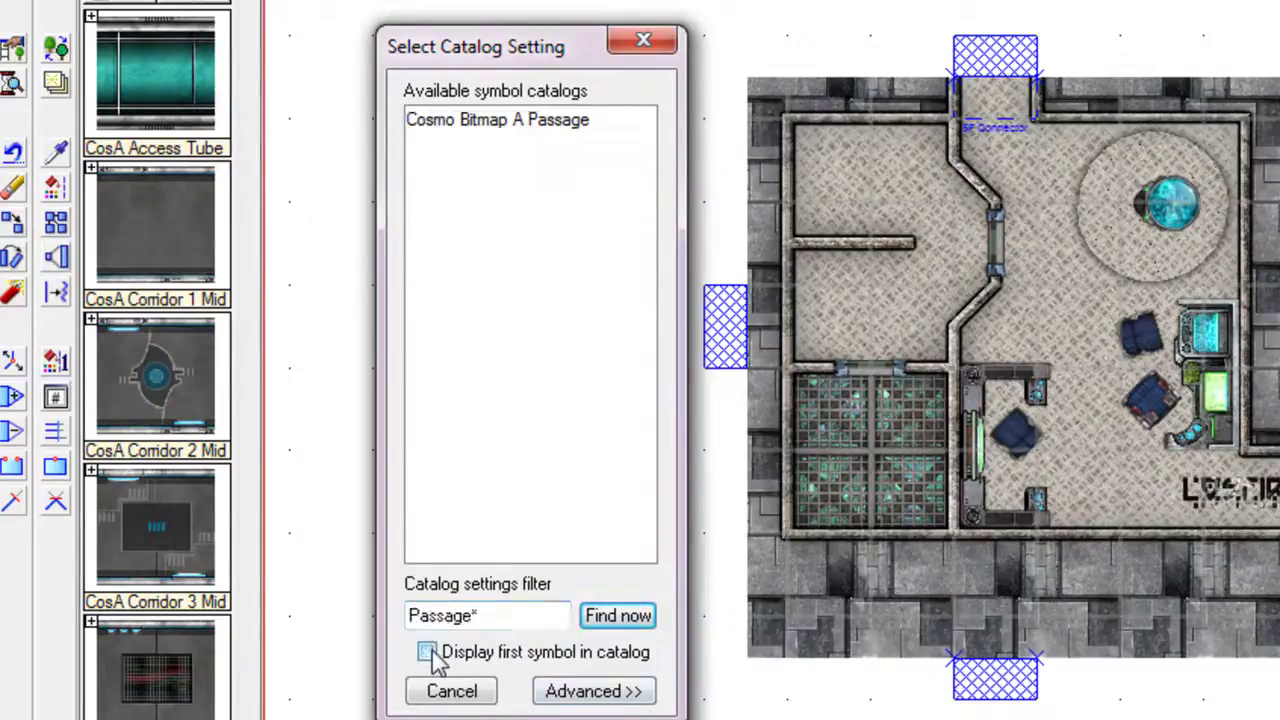
left_click(430, 655)
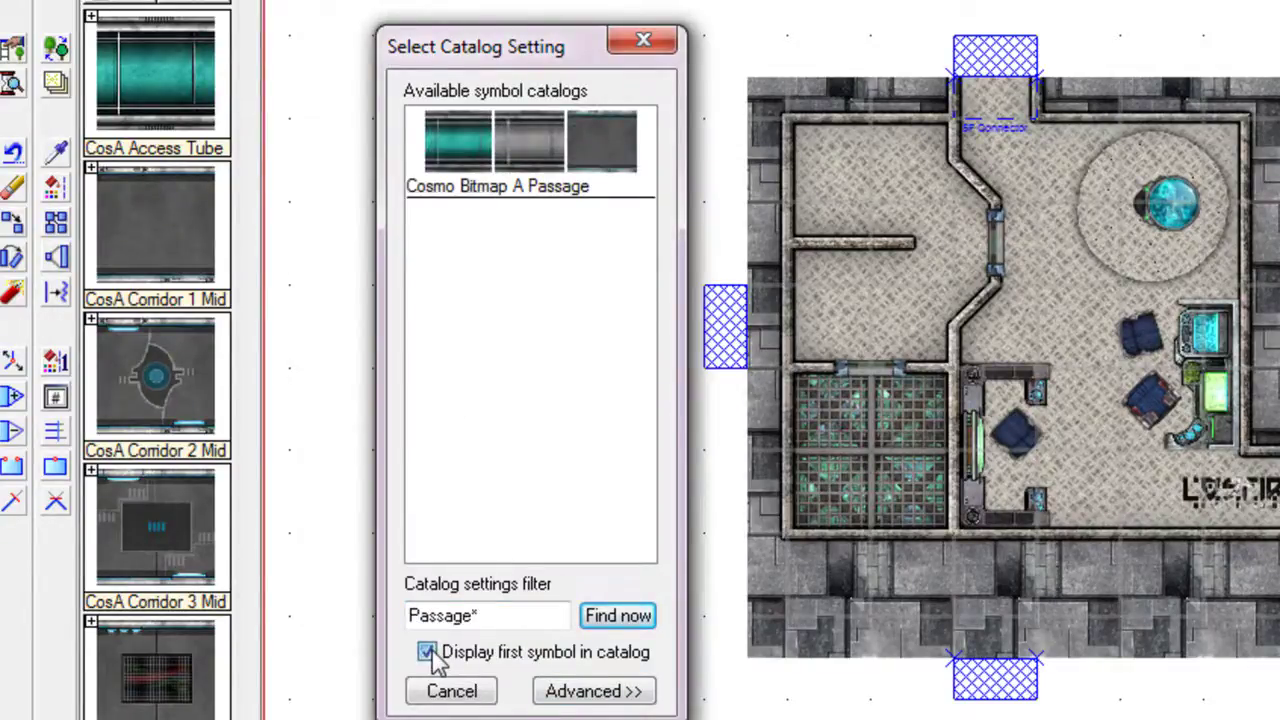
left_click(430, 655)
left_click(430, 655)
left_click(430, 655)
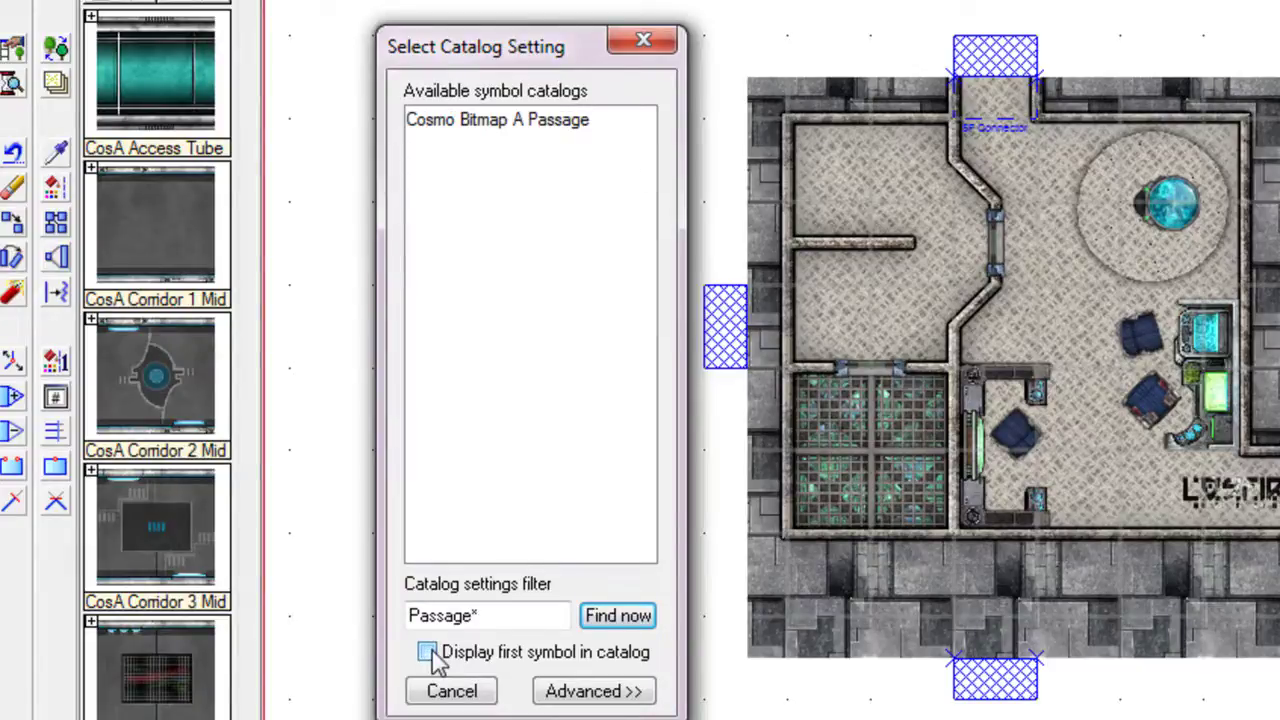
left_click(430, 655)
left_click(430, 655)
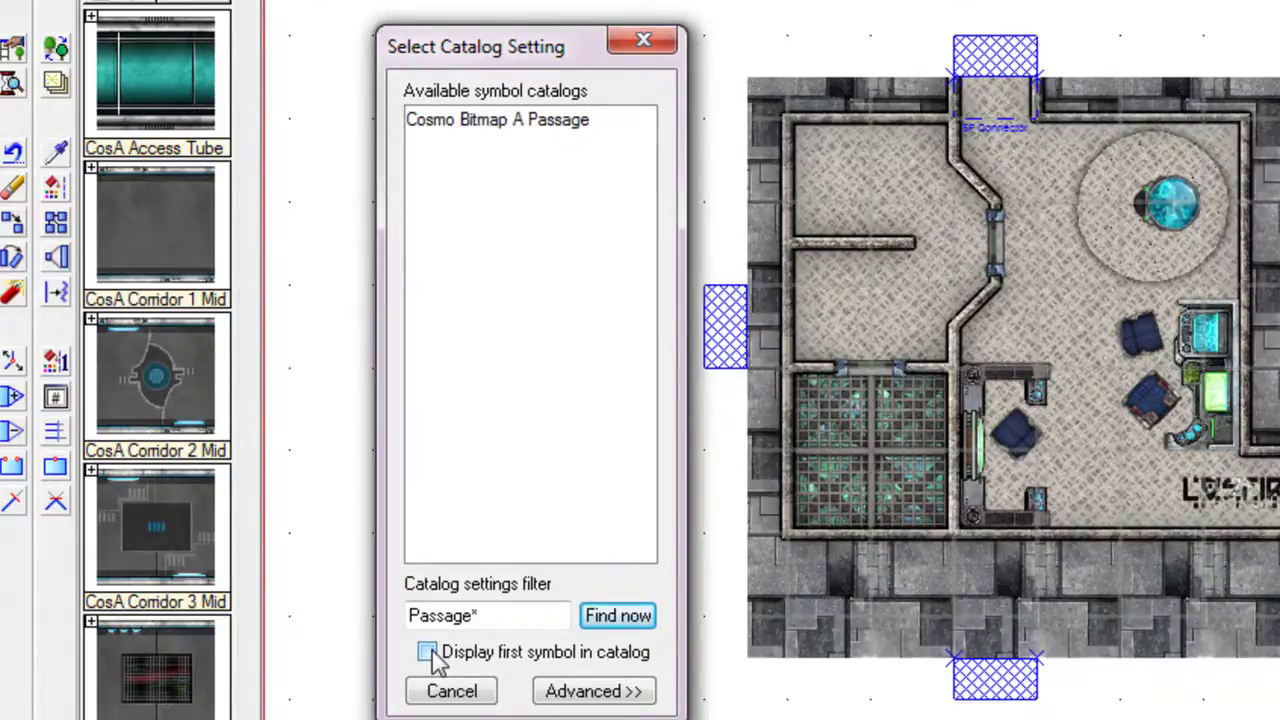
left_click(521, 621)
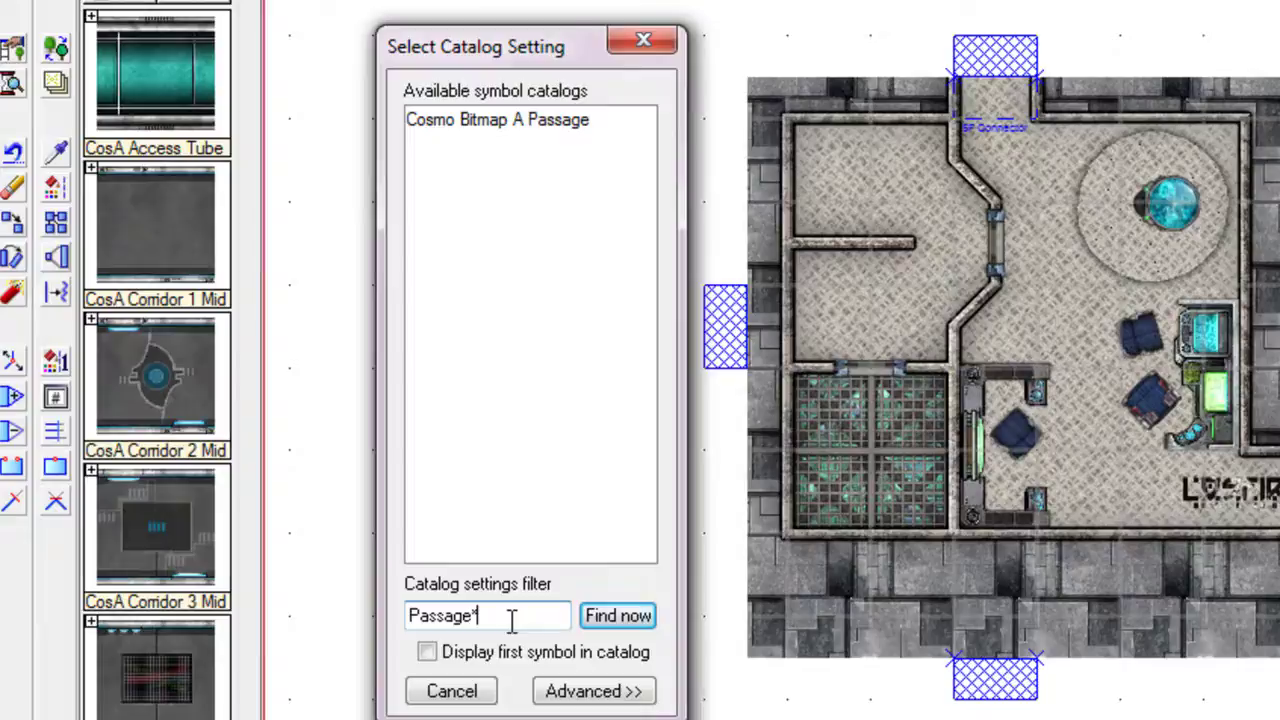
left_click_drag(472, 620, 371, 621)
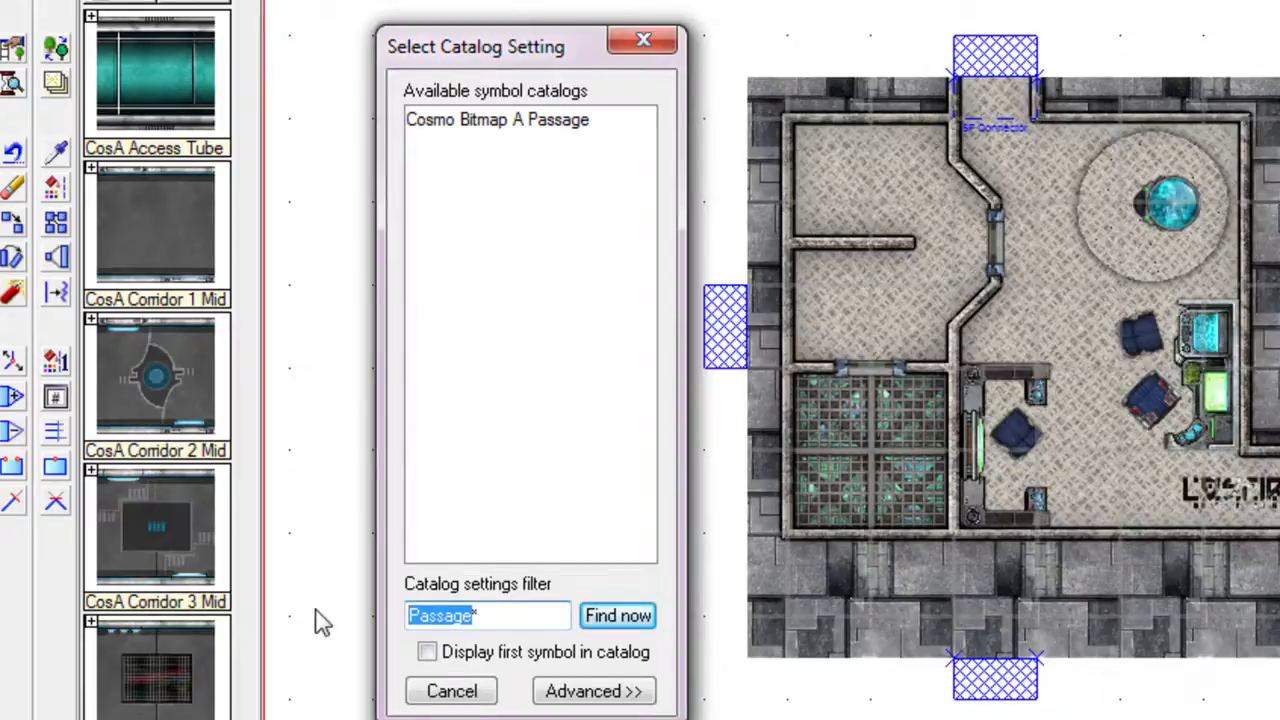
type("*")
left_click(614, 618)
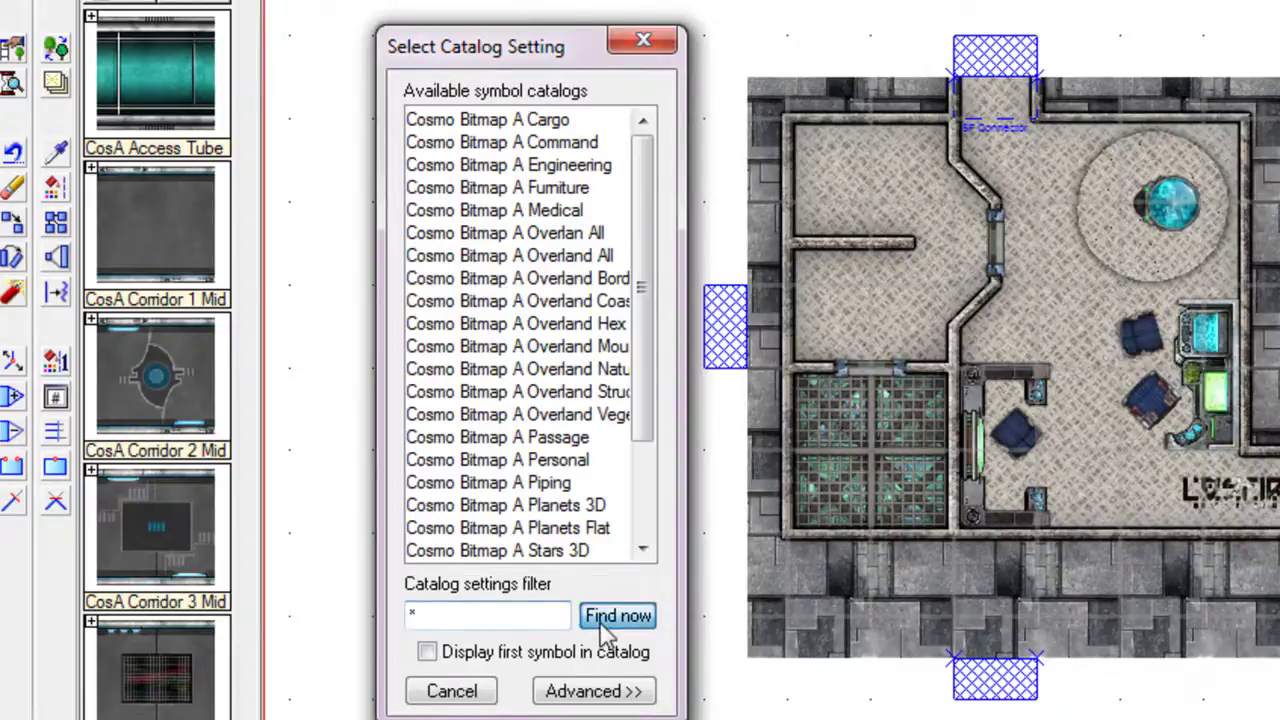
left_click_drag(646, 251, 480, 660)
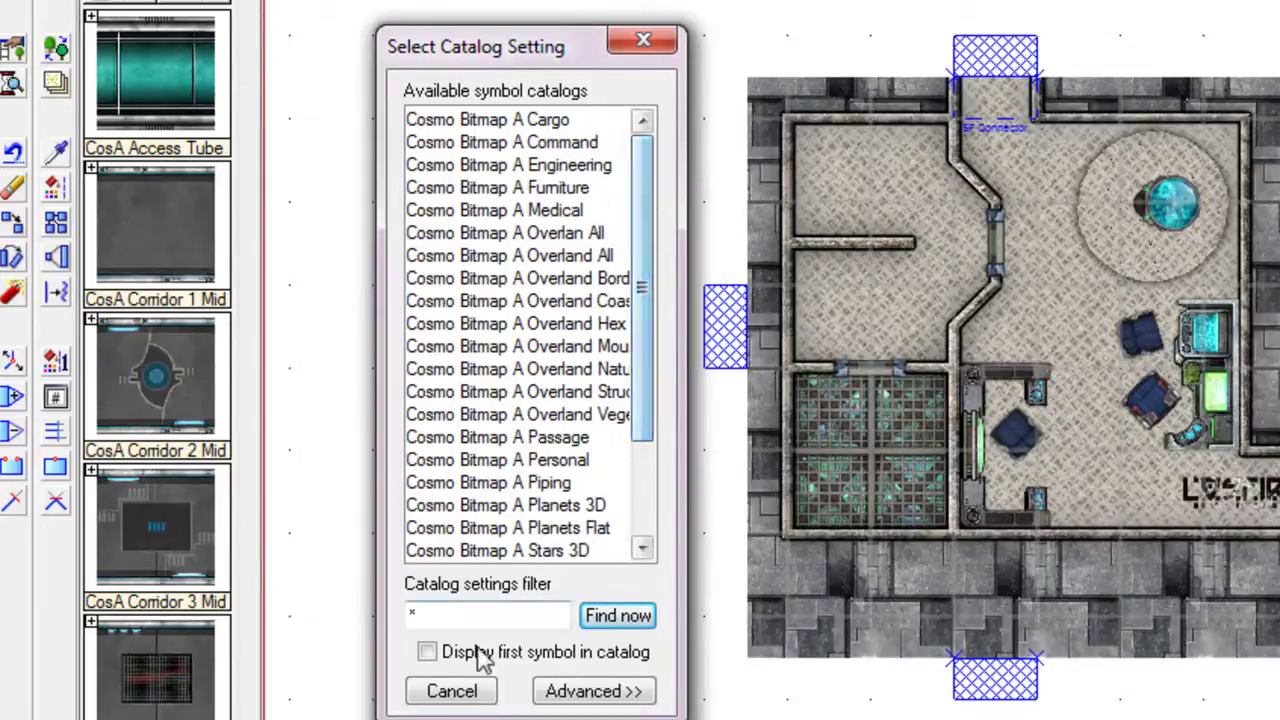
left_click(490, 615)
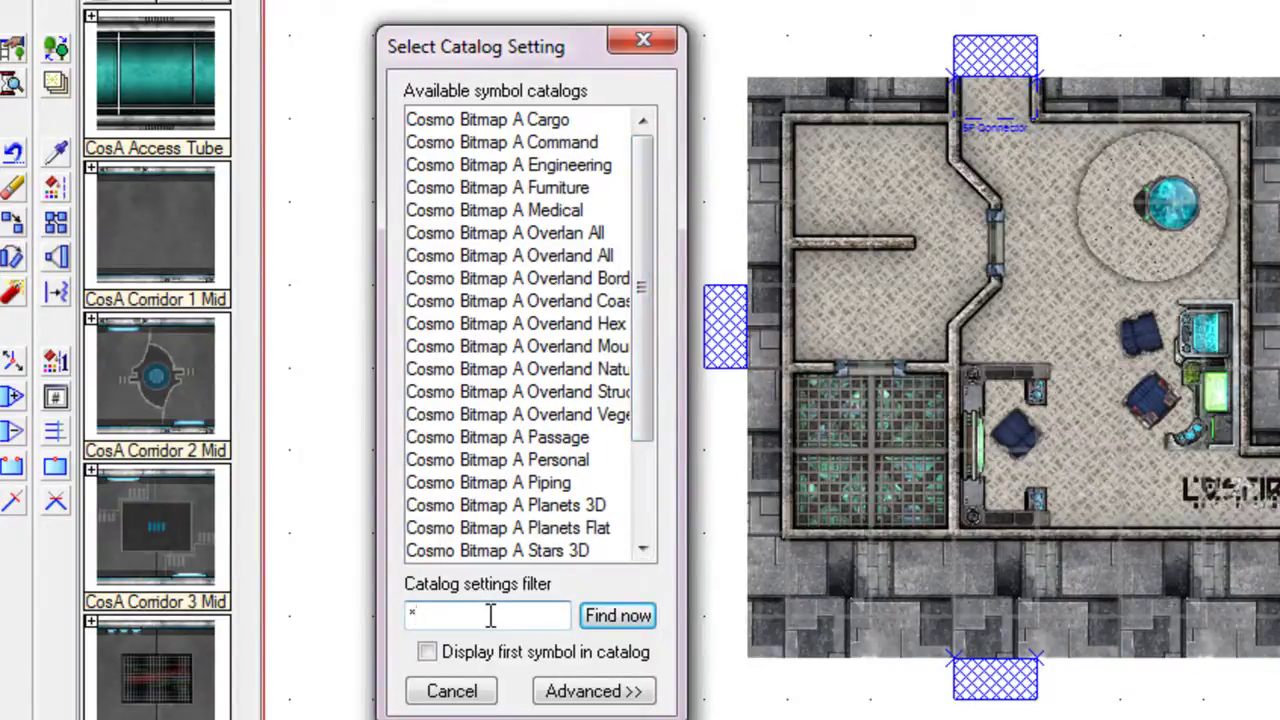
type("Passage")
key("Return")
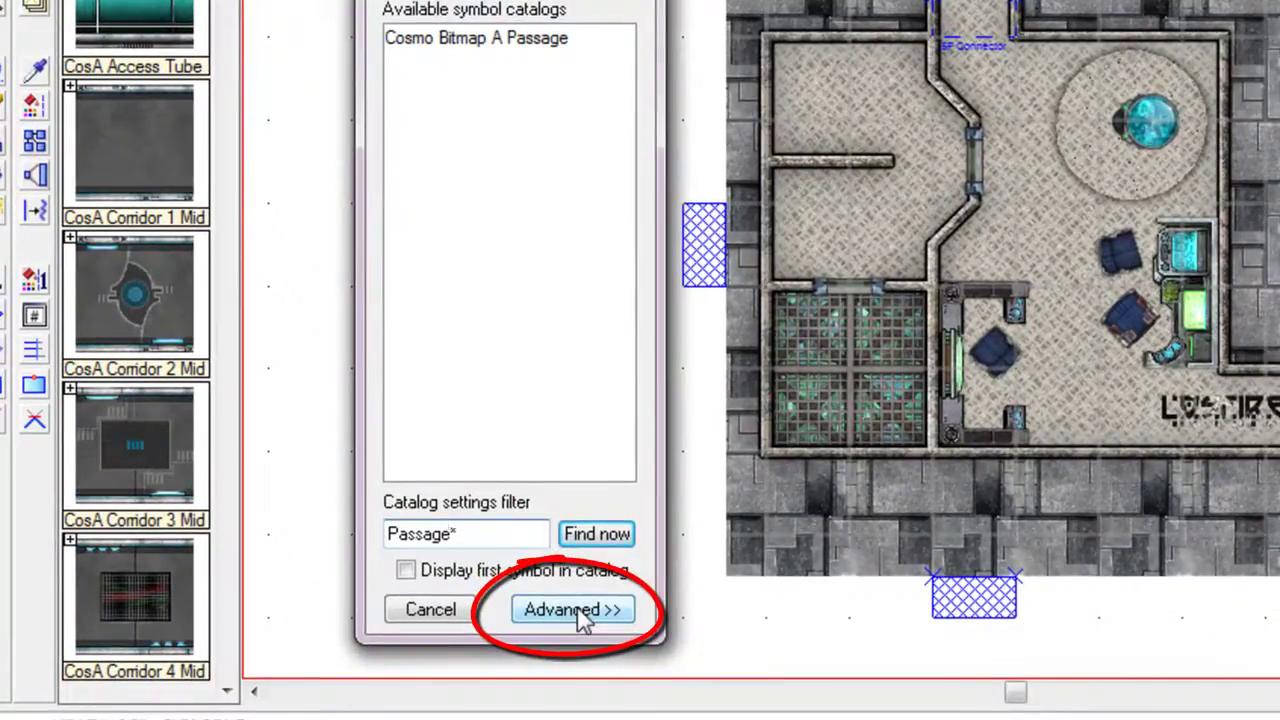
Show the Advanced >> filters, move the dialog left, and select part of the Passage* filter
left_click(578, 612)
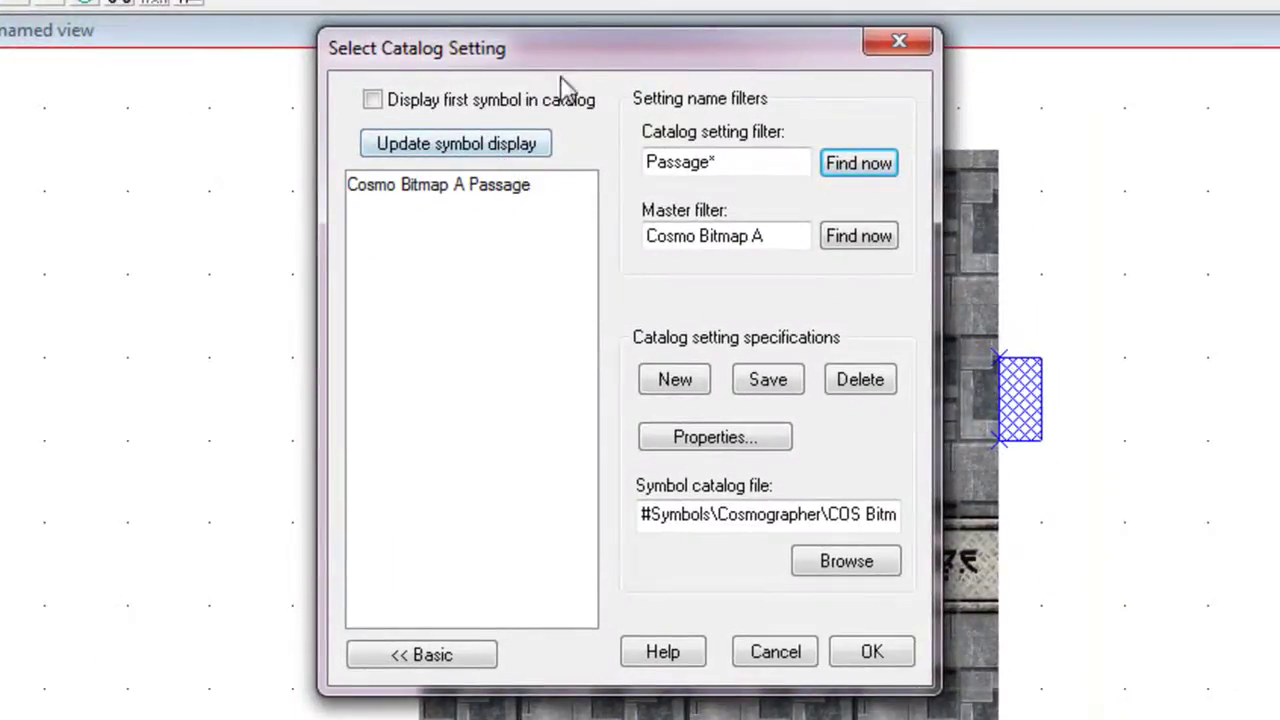
left_click_drag(562, 82, 400, 82)
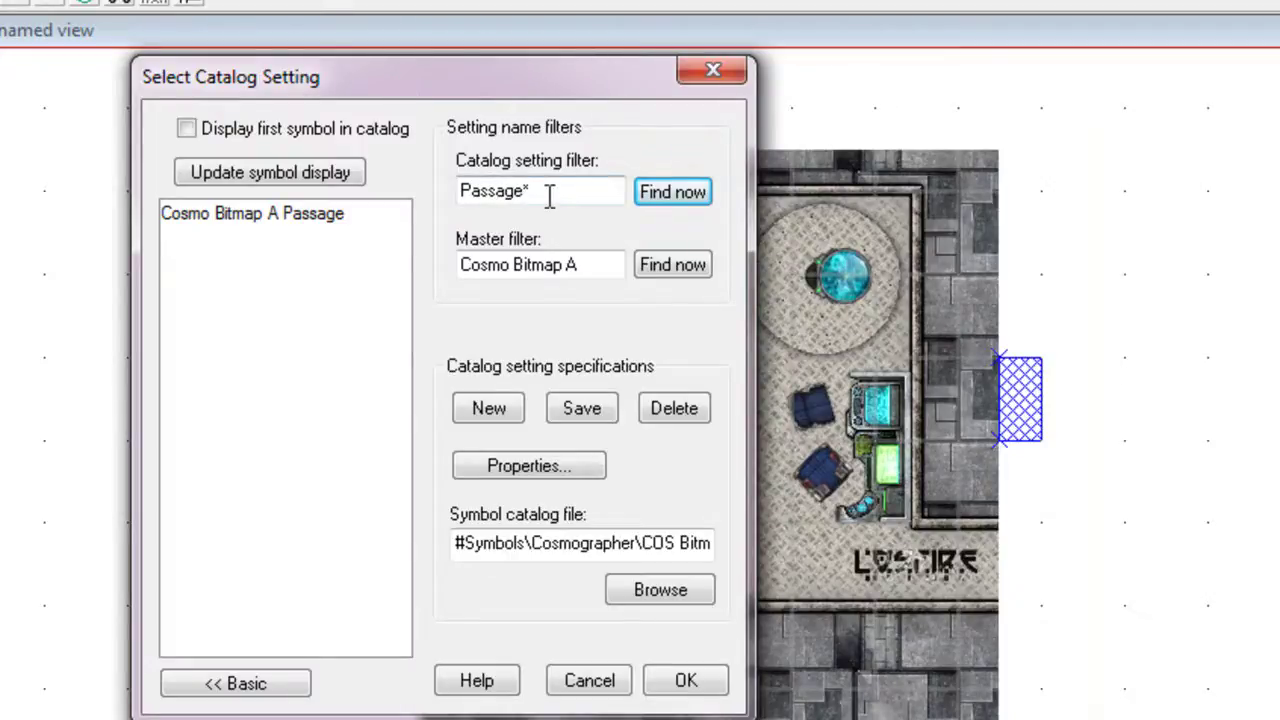
left_click_drag(550, 194, 430, 195)
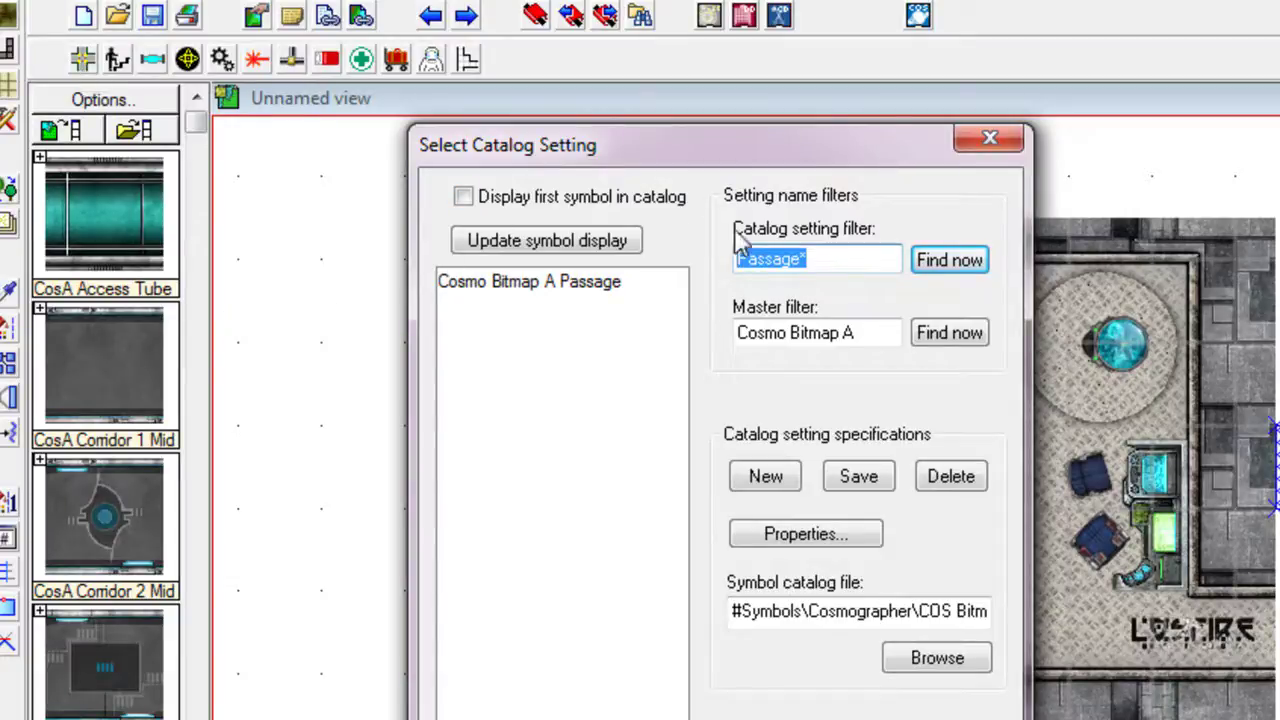
left_click_drag(829, 257, 738, 258)
left_click_drag(826, 257, 738, 258)
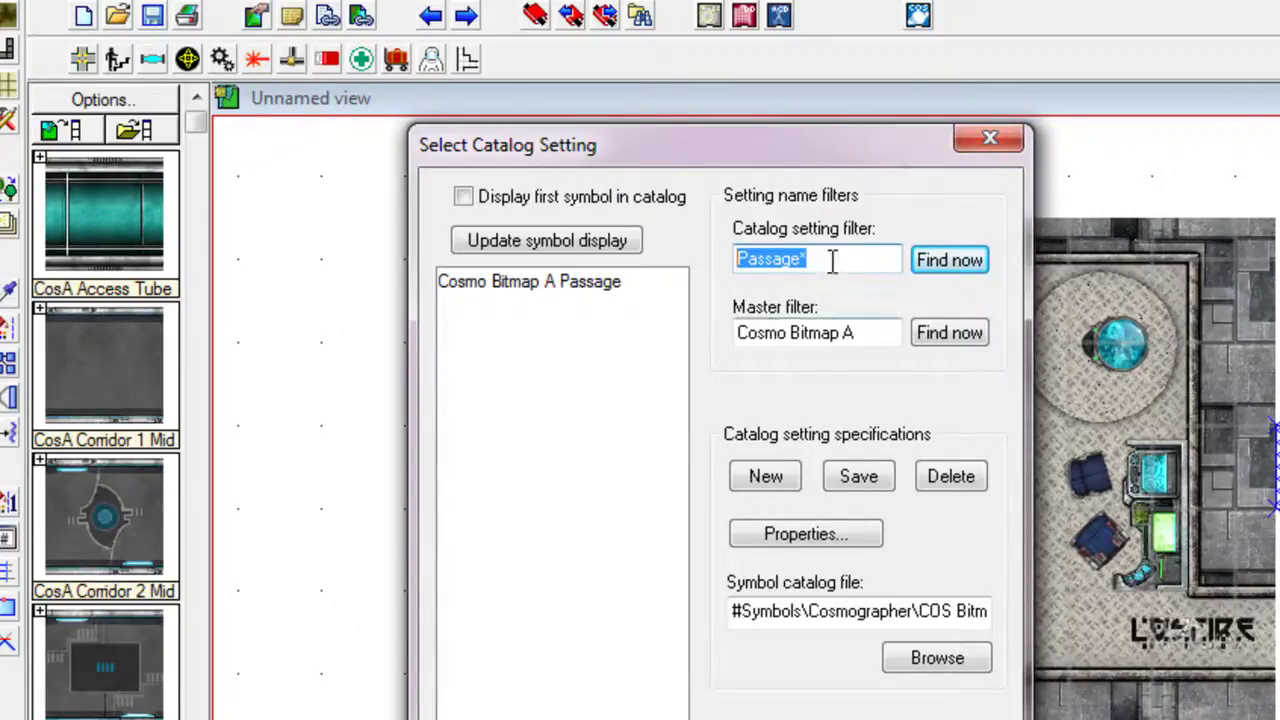
left_click_drag(831, 257, 720, 257)
left_click_drag(823, 259, 720, 256)
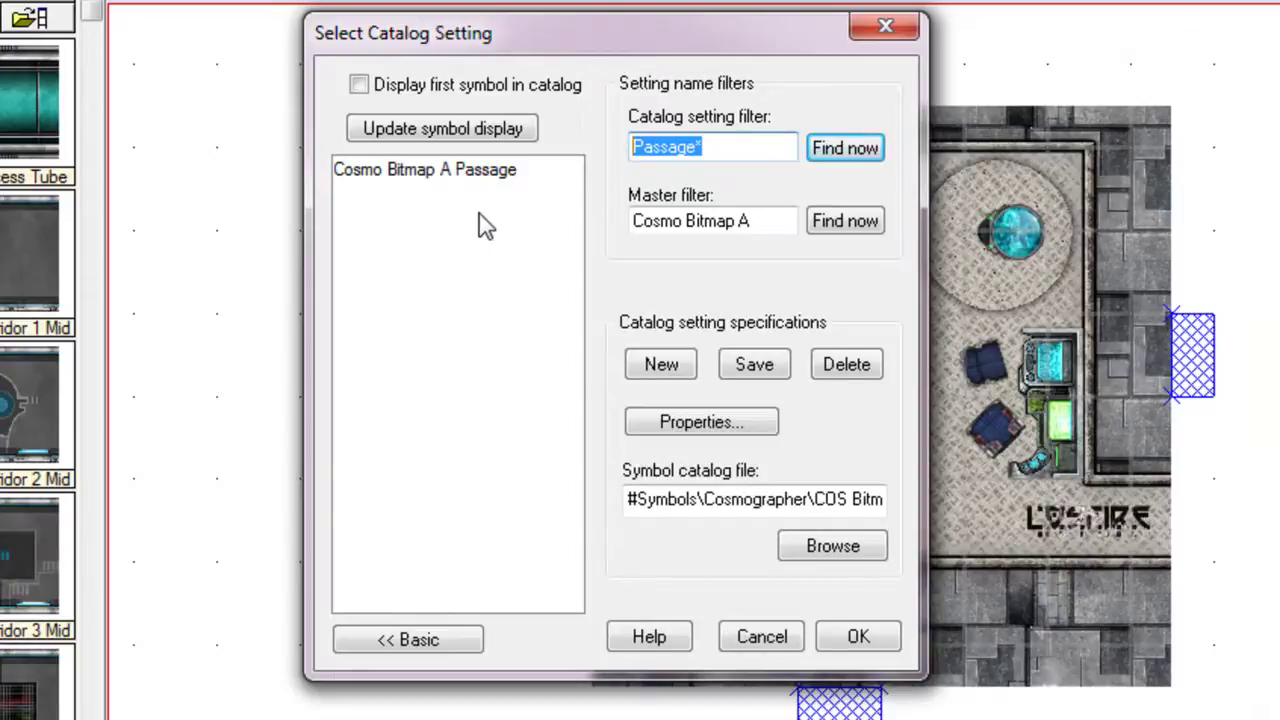
Start a new catalog setting from the current one and move its naming window beside the map
left_click(656, 382)
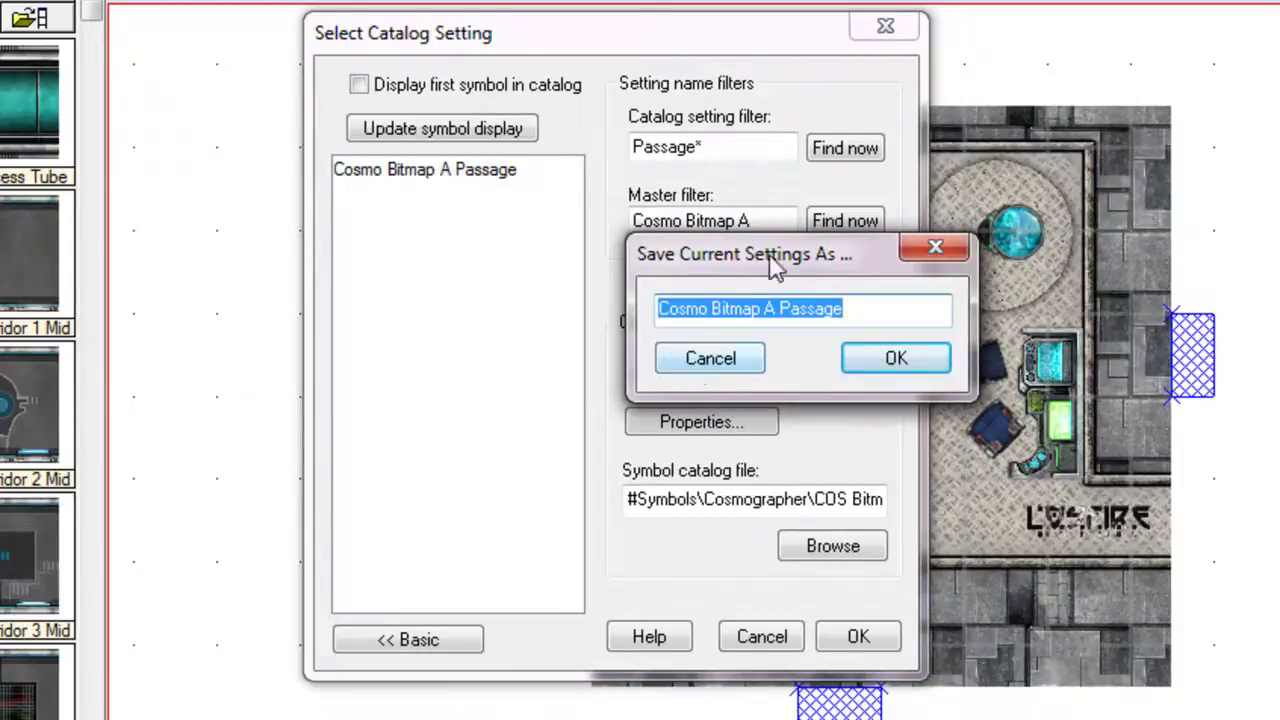
left_click_drag(795, 258, 655, 208)
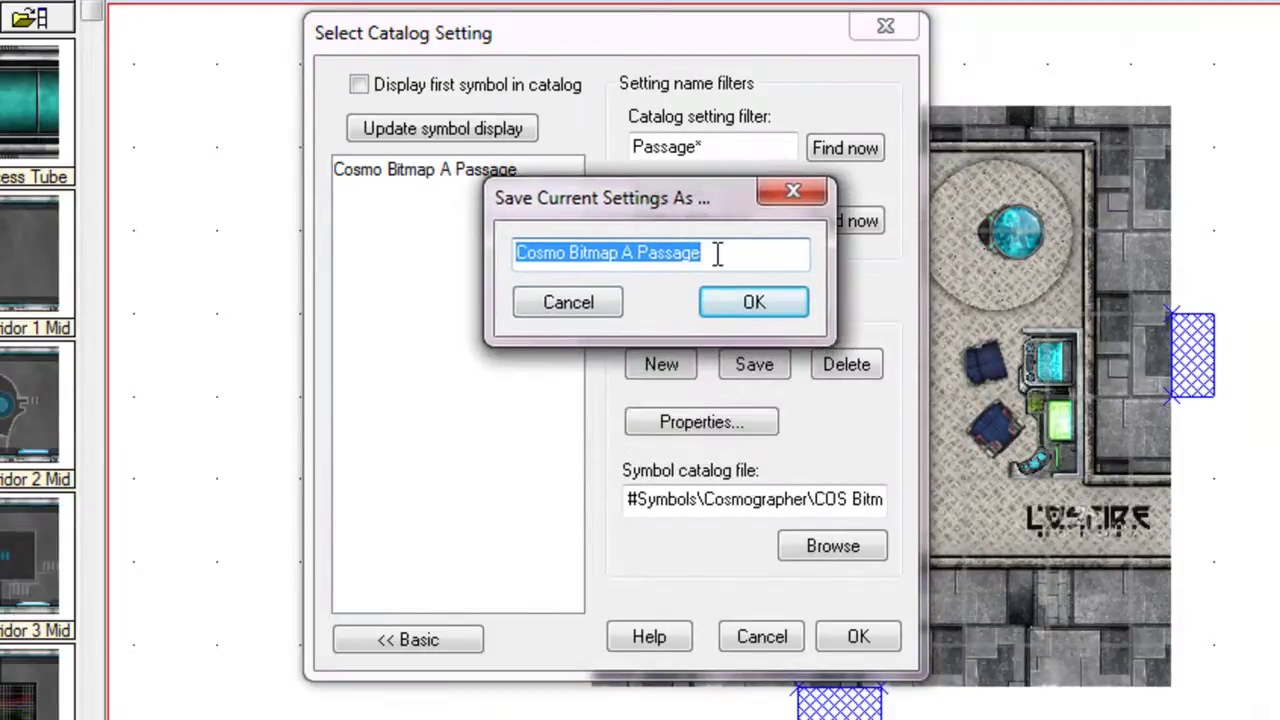
left_click(717, 251)
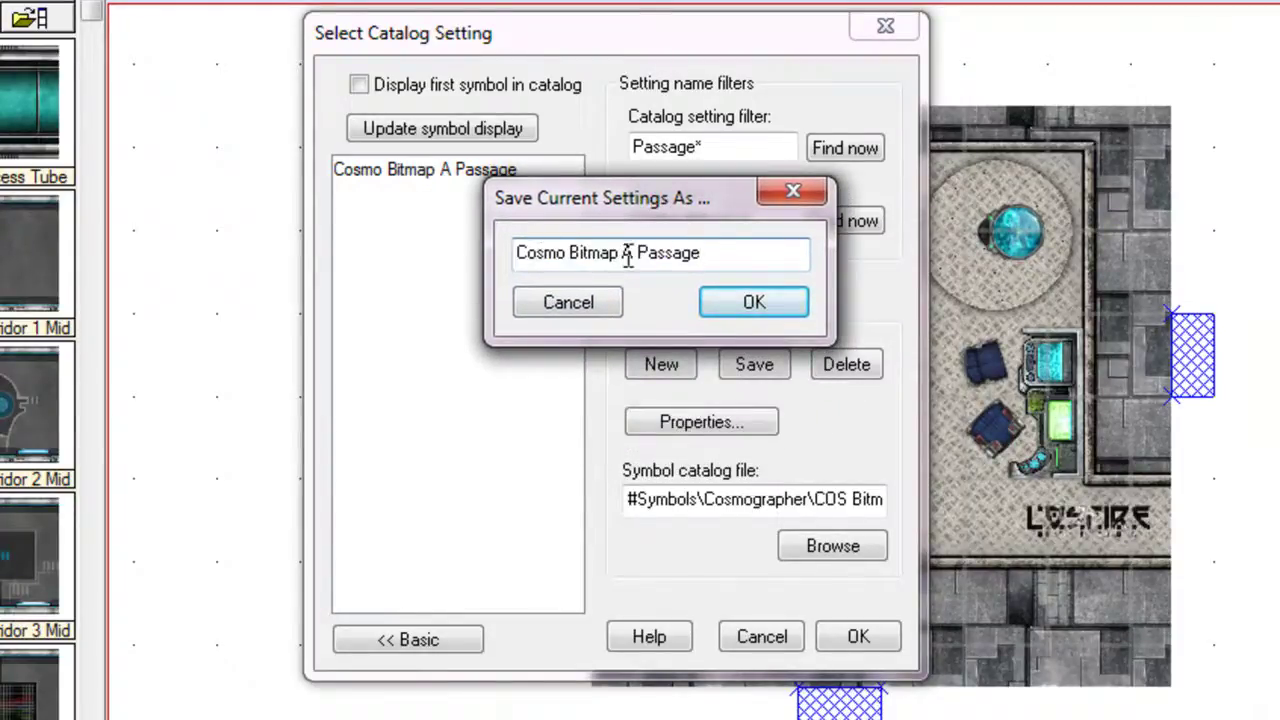
left_click_drag(634, 254, 500, 250)
left_click_drag(625, 210, 1053, 224)
Append 'Floor Signs Hazard Text' after Passage in the new setting's name
left_click(1128, 266)
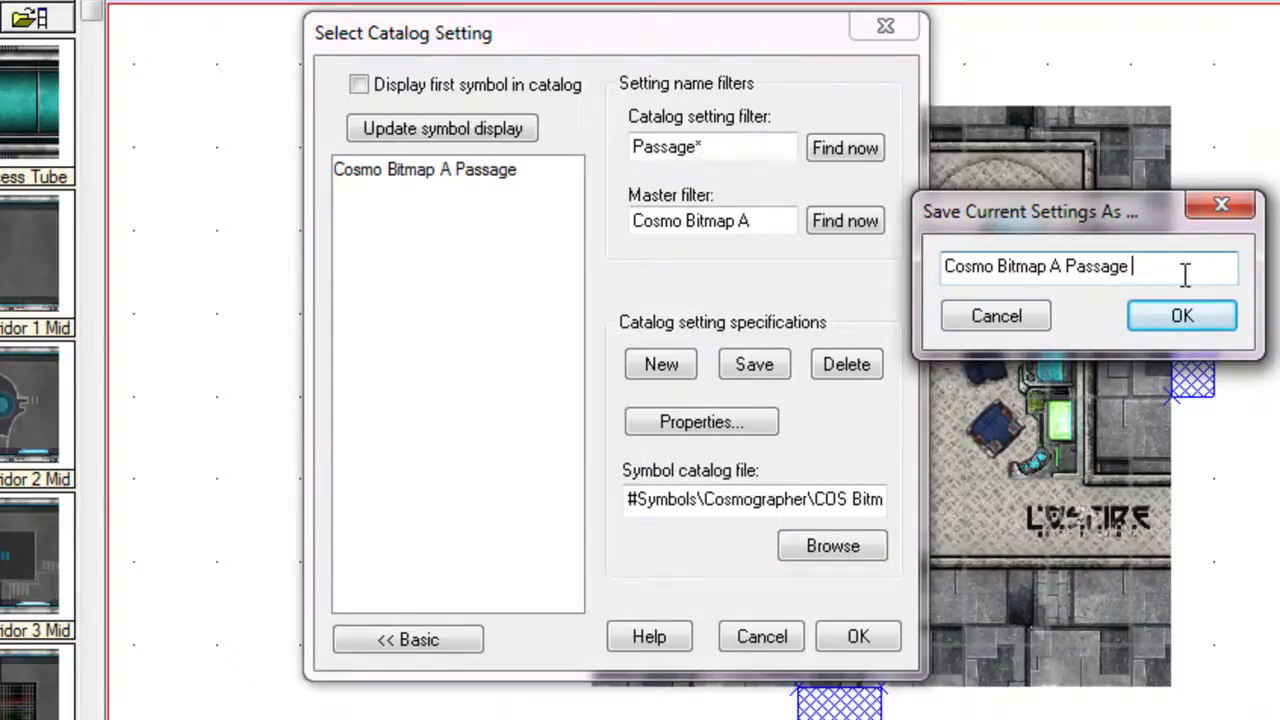
type("Floor Signs")
left_click_drag(1160, 266, 1130, 266)
key("BackSpace")
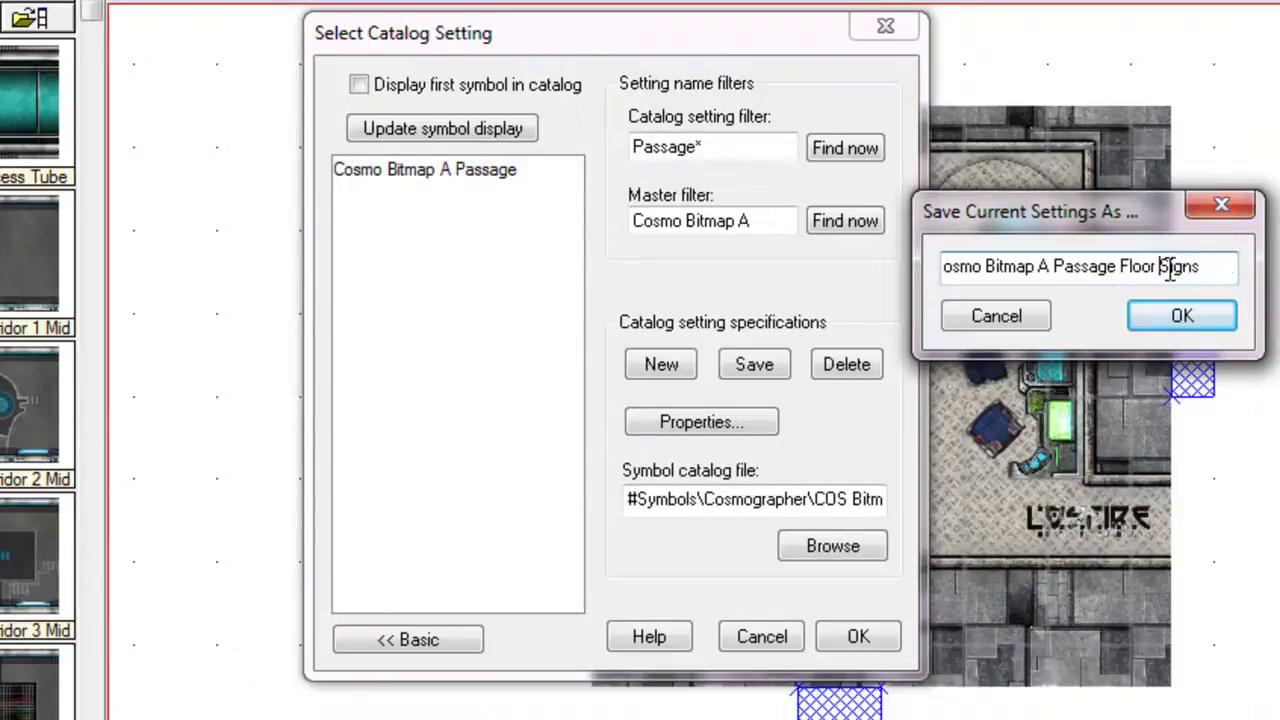
key("Delete")
key("Delete")
type("Signs ")
type("Text")
key("BackSpace")
key("BackSpace")
key("BackSpace")
key("BackSpace")
type("H")
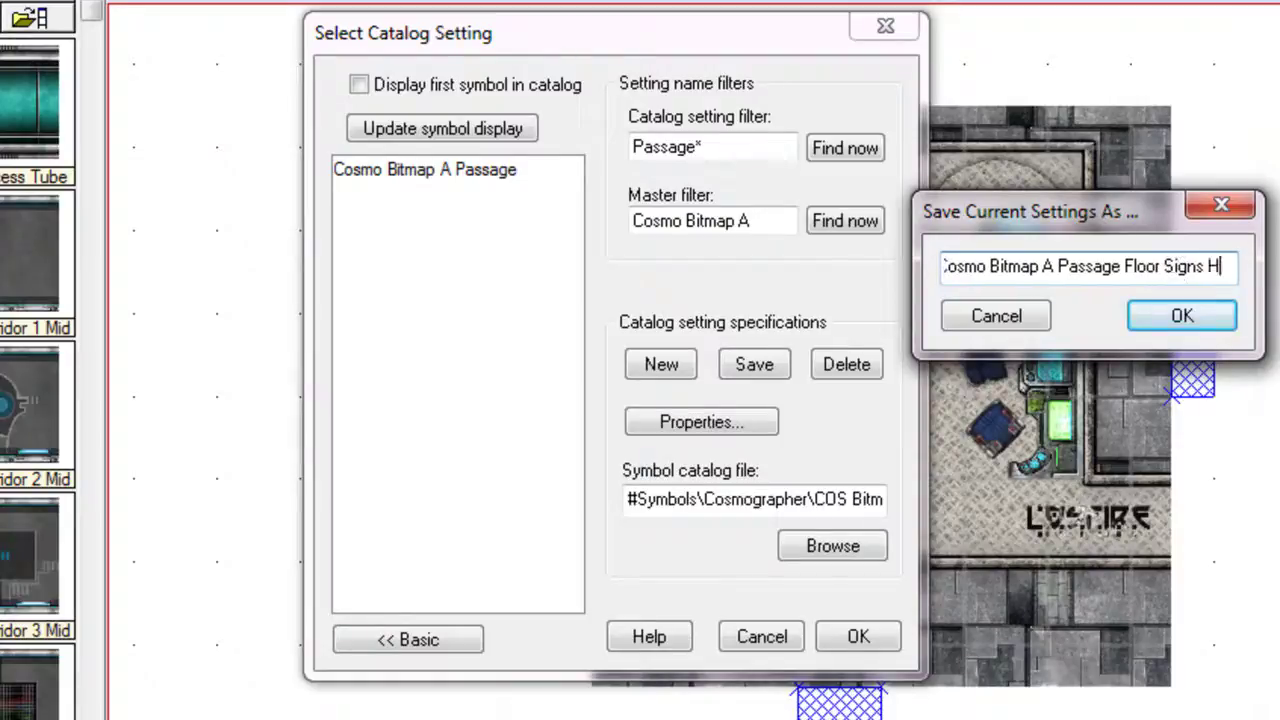
type("azard Text")
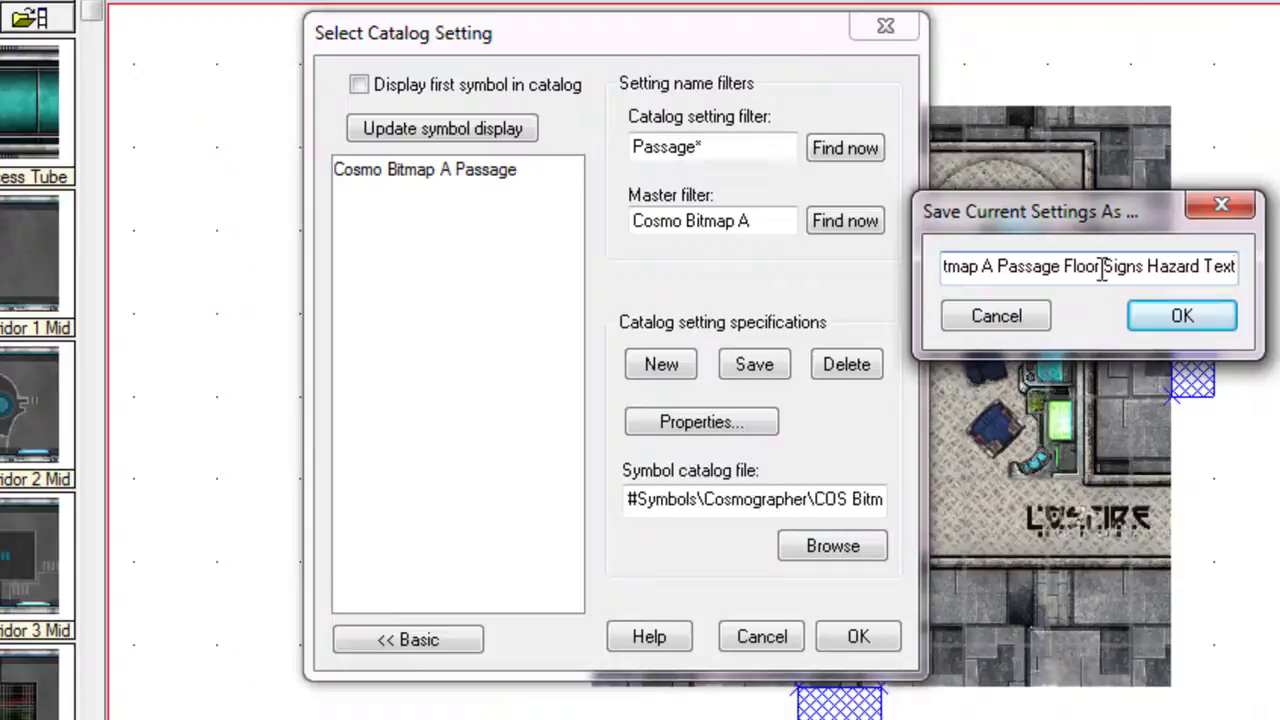
Check the name Cosmo Bitmap A Passage Floor Signs Hazard Text and save the setting
left_click_drag(1100, 266, 908, 262)
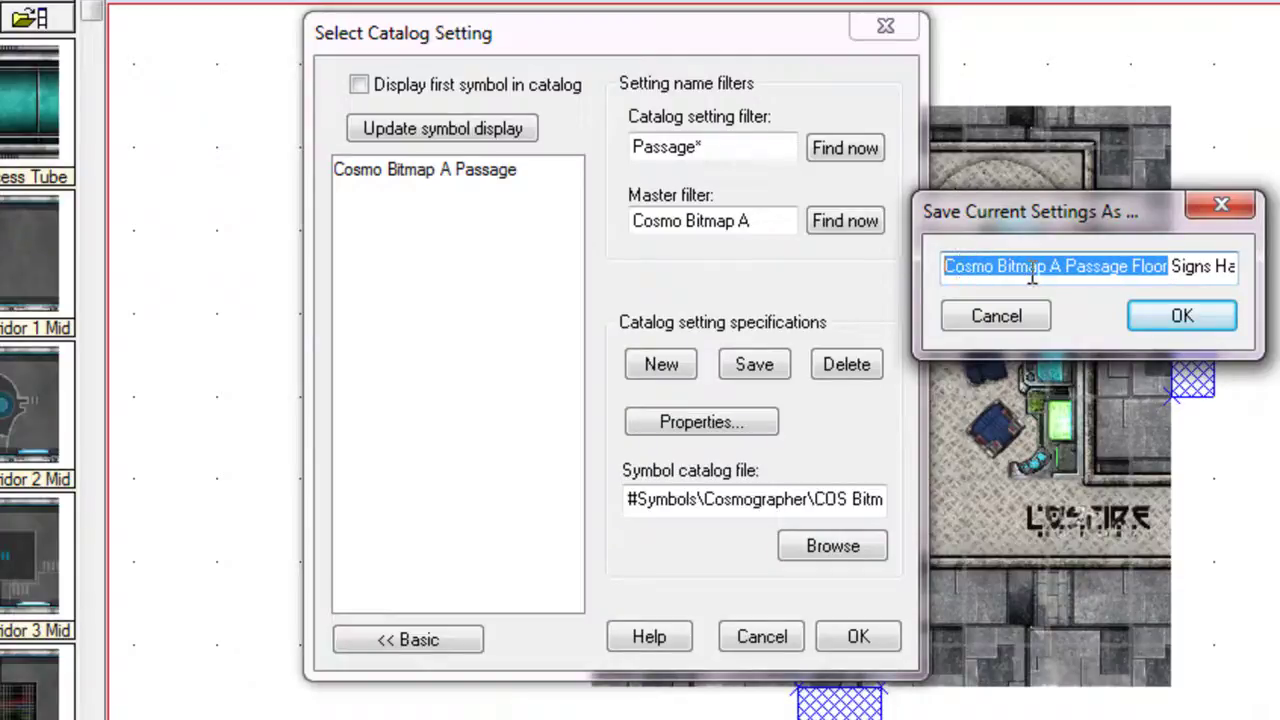
left_click(1063, 275)
left_click_drag(1063, 275, 904, 262)
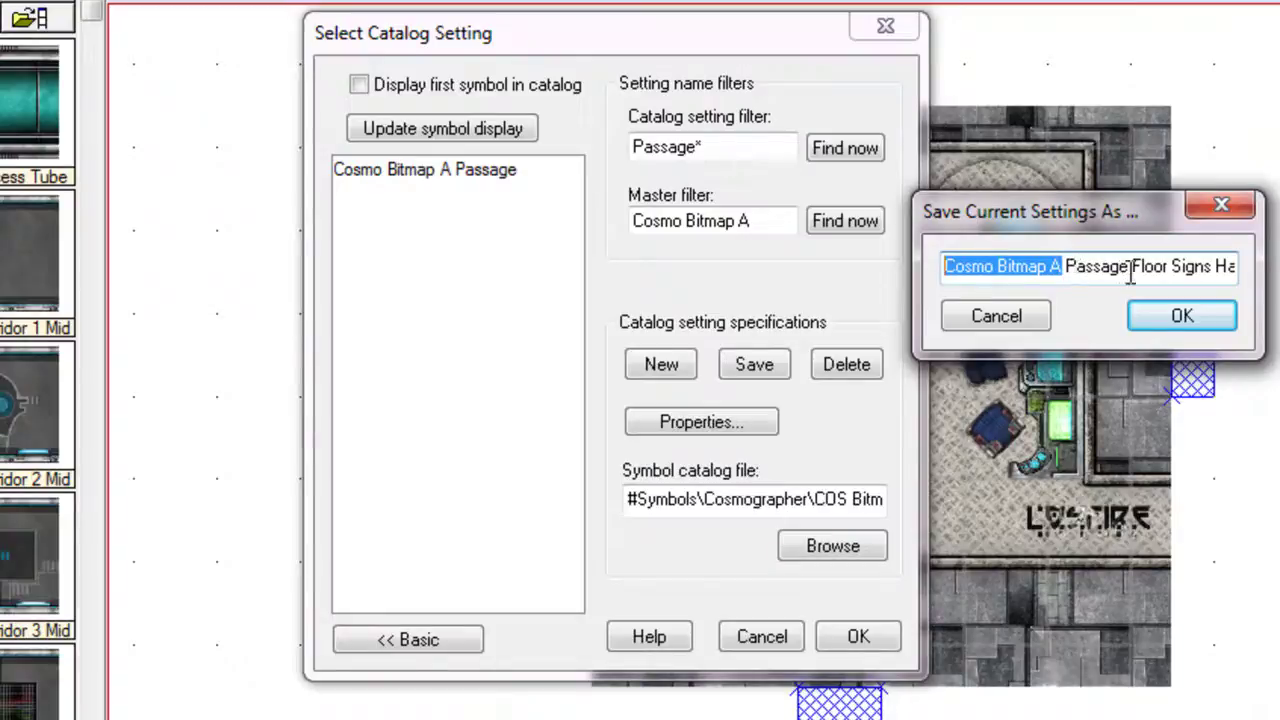
left_click_drag(1130, 266, 1047, 258)
left_click(1169, 317)
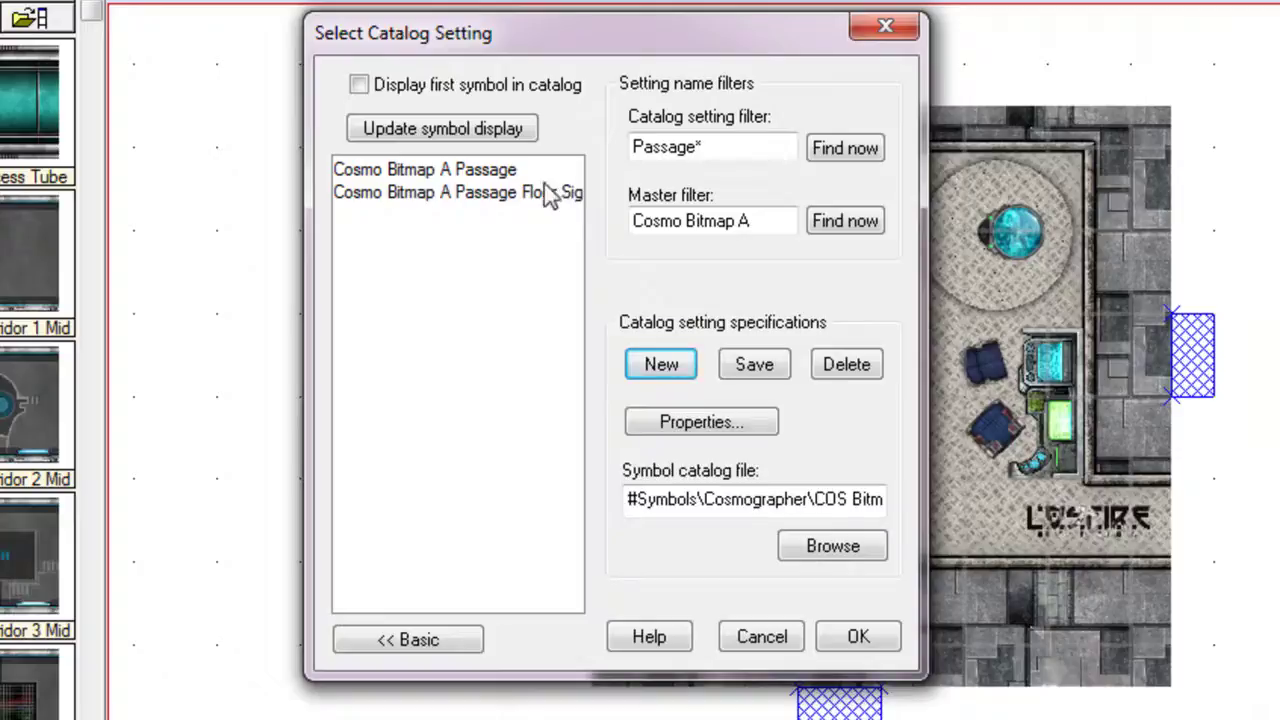
Set the catalog file to C:\ProFantasy\CC3\Symbols\Cosmographer\High Space Floor Hazard Text.FSC
left_click(1062, 600)
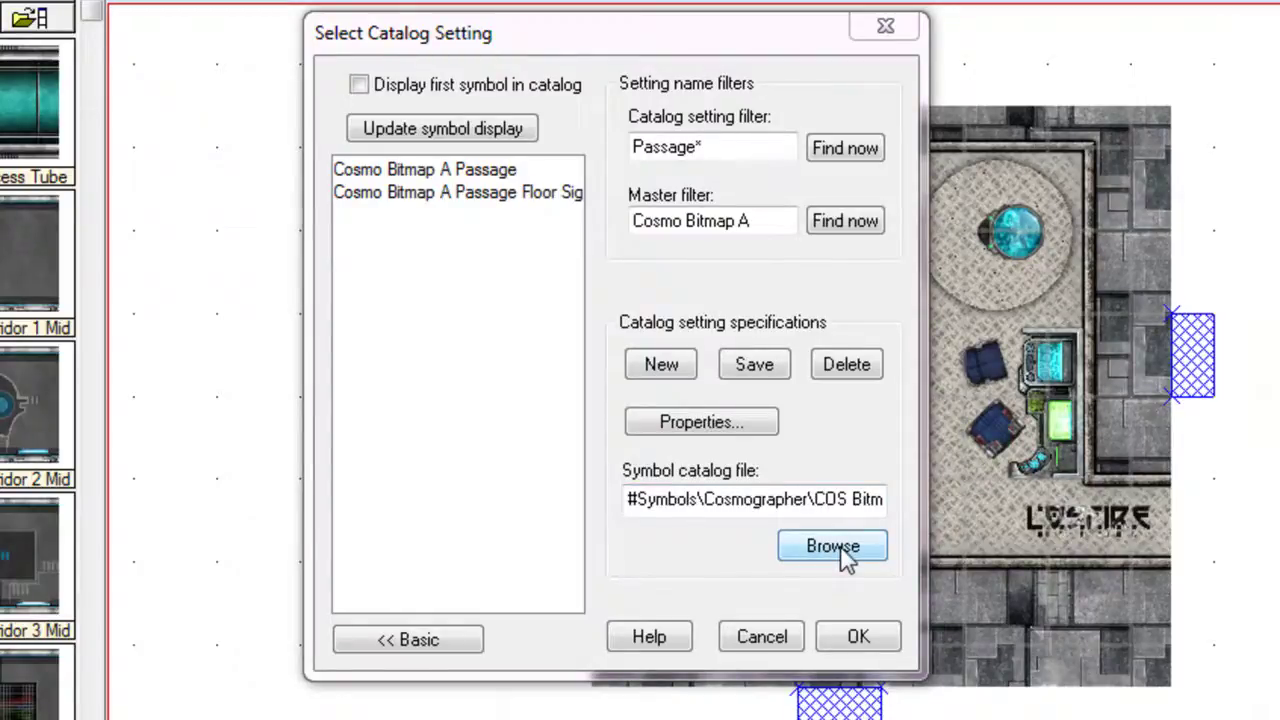
left_click(840, 552)
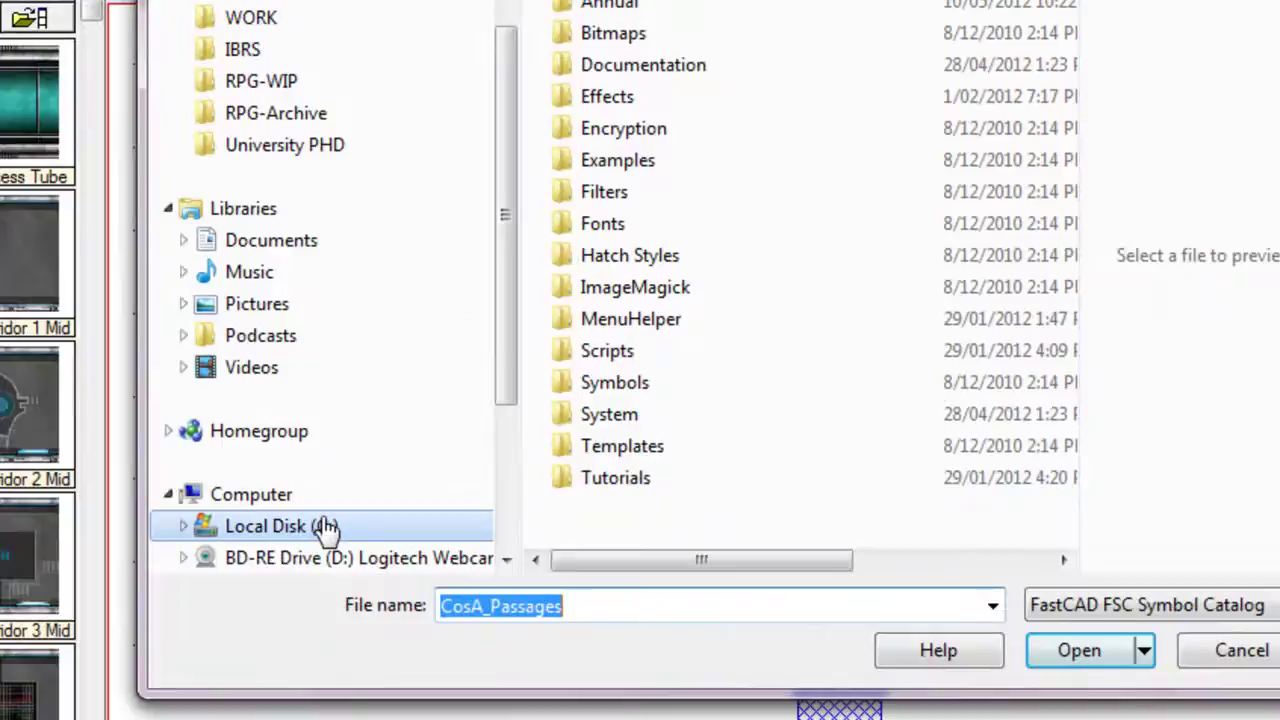
left_click(325, 527)
double_click(650, 290)
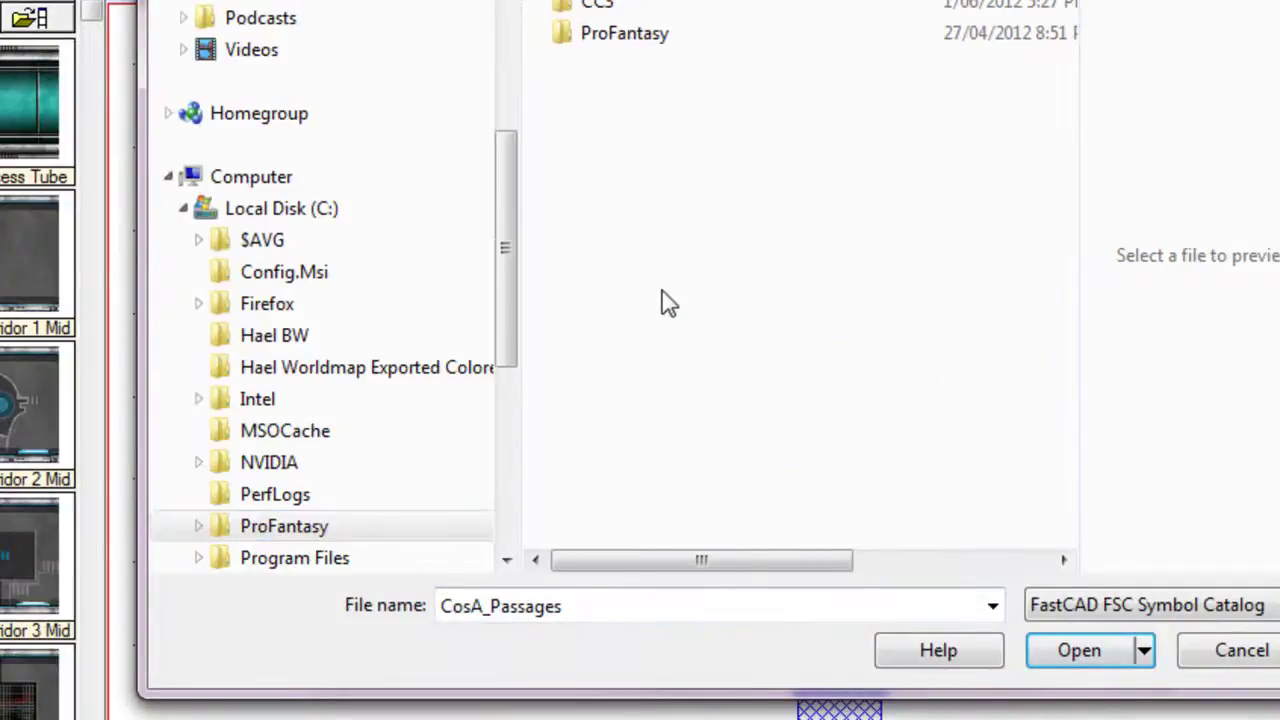
double_click(608, 8)
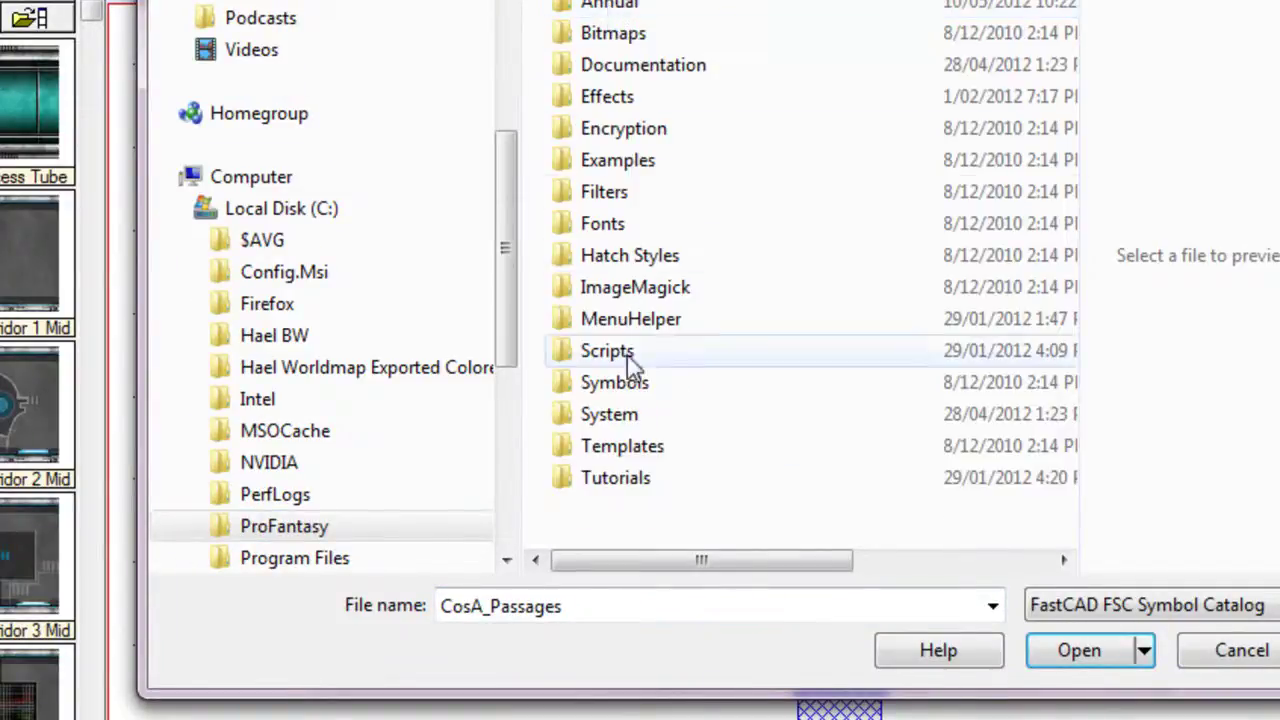
double_click(628, 388)
double_click(645, 36)
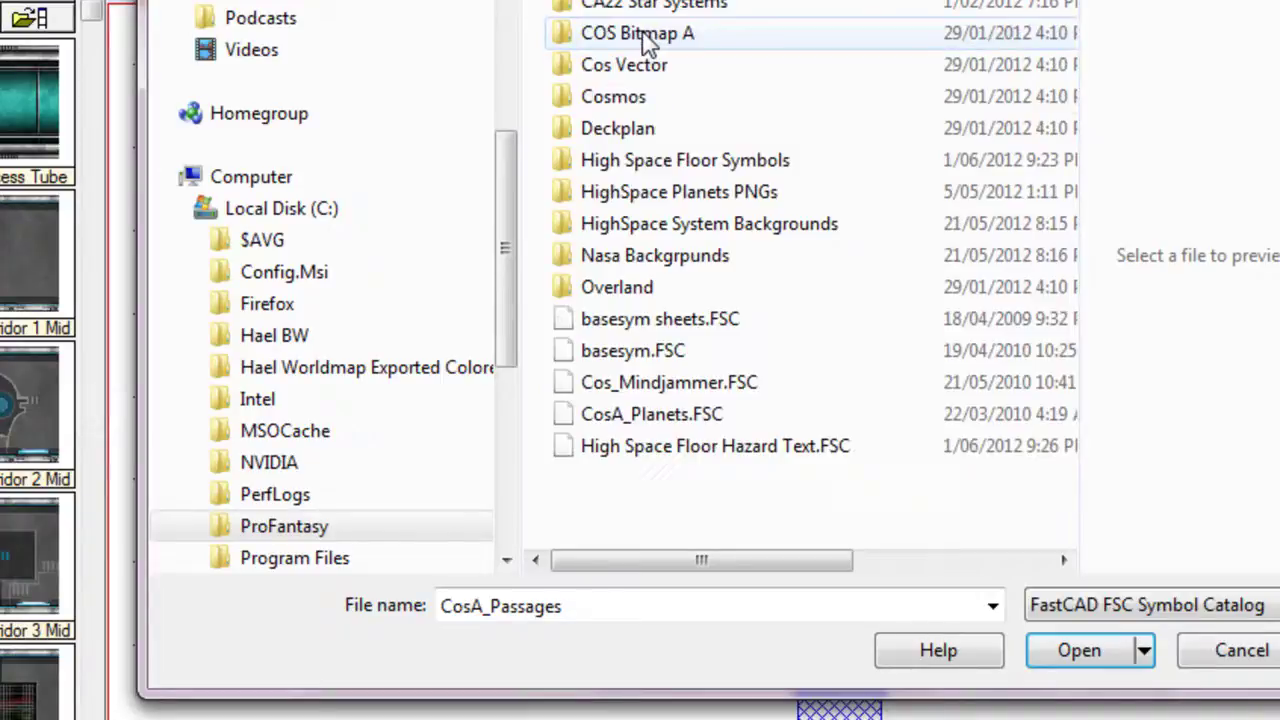
left_click(642, 452)
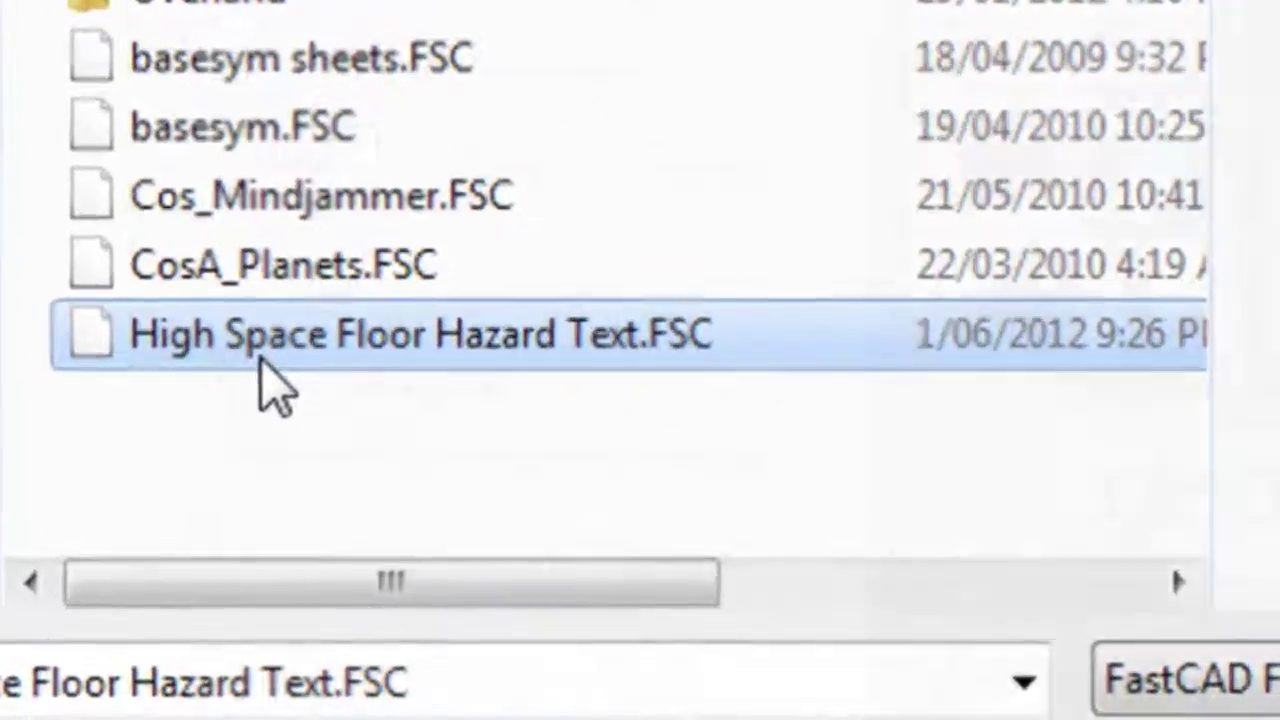
double_click(385, 392)
left_click_drag(674, 460, 792, 456)
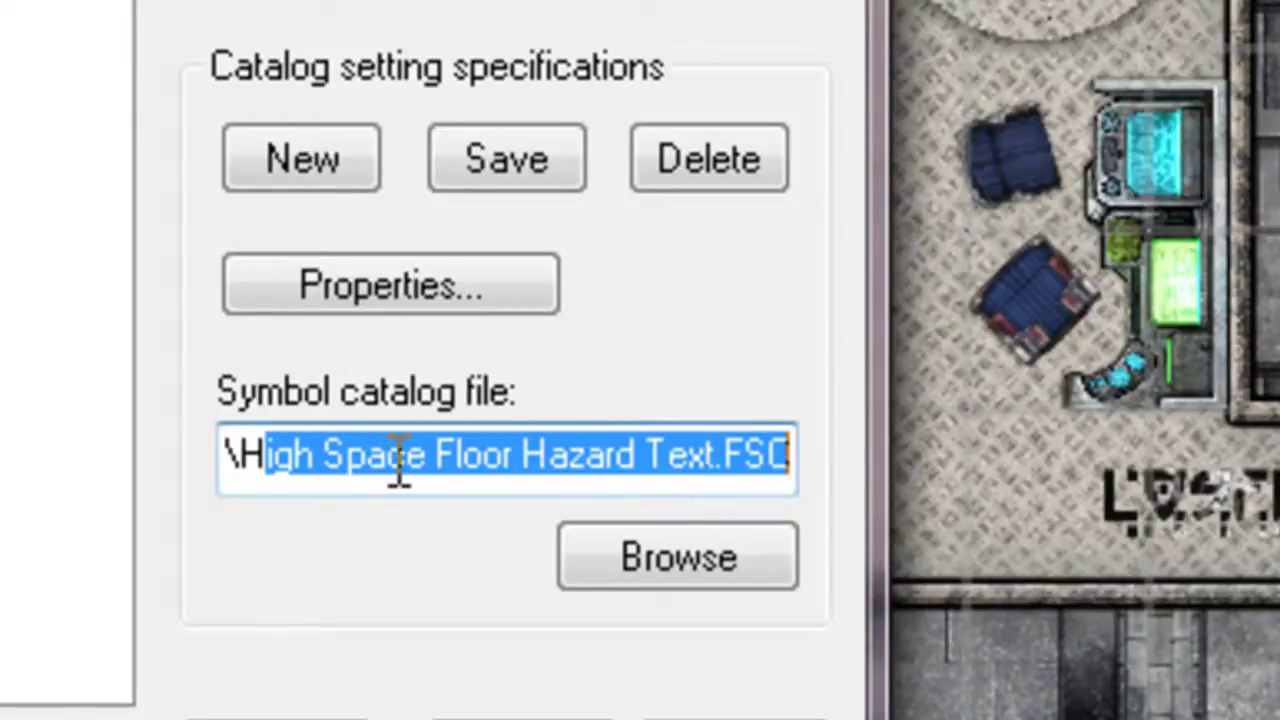
Open the new setting's symbol properties and move the window beside the map
left_click(786, 455)
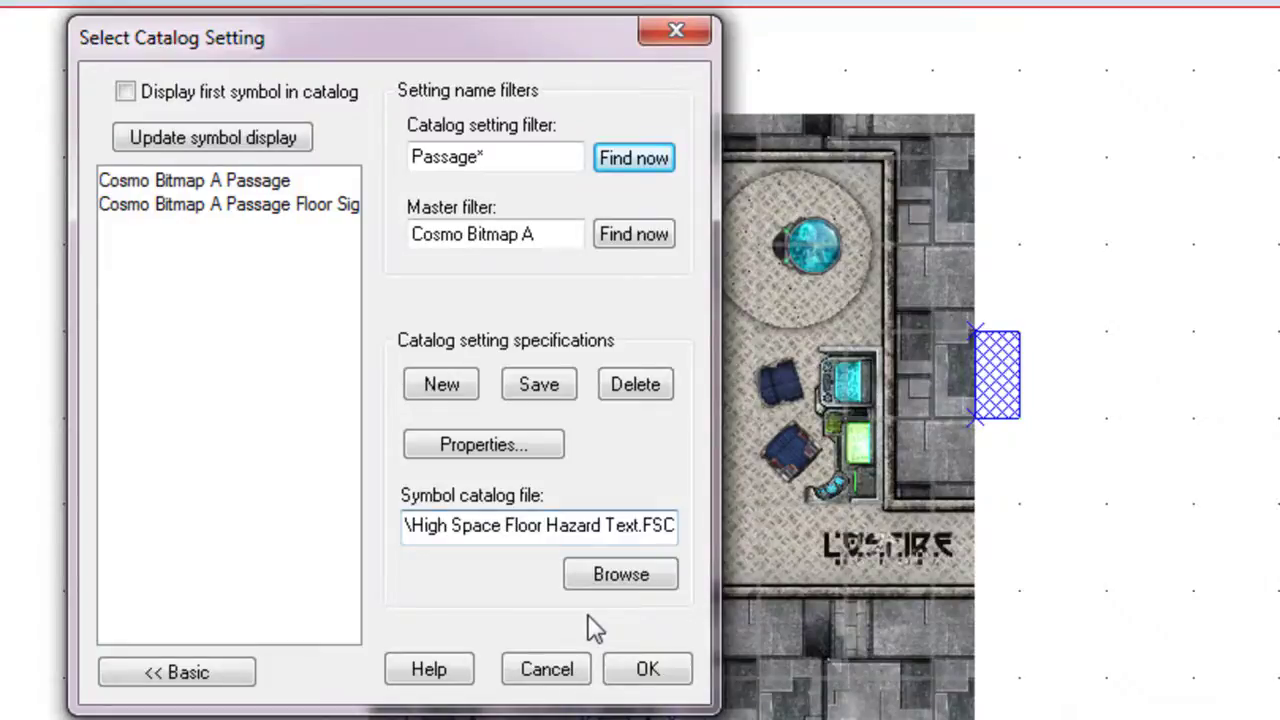
left_click(520, 452)
left_click(520, 452)
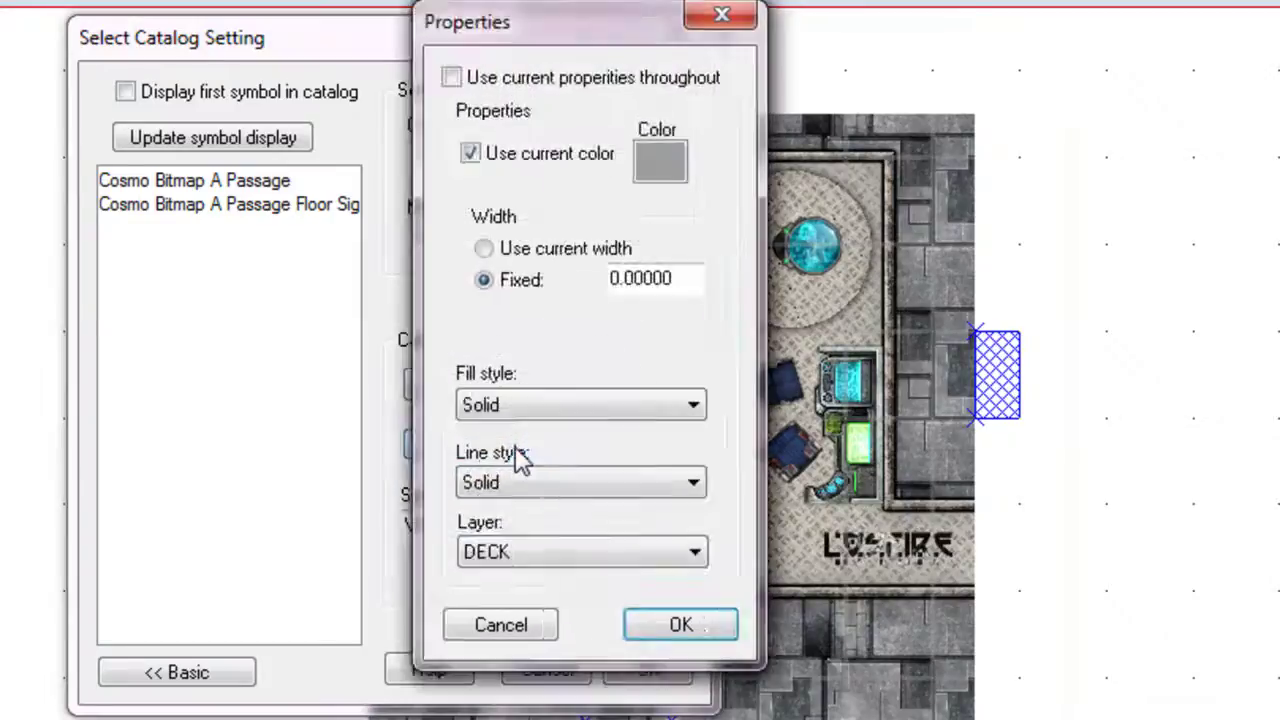
left_click_drag(577, 35, 470, 79)
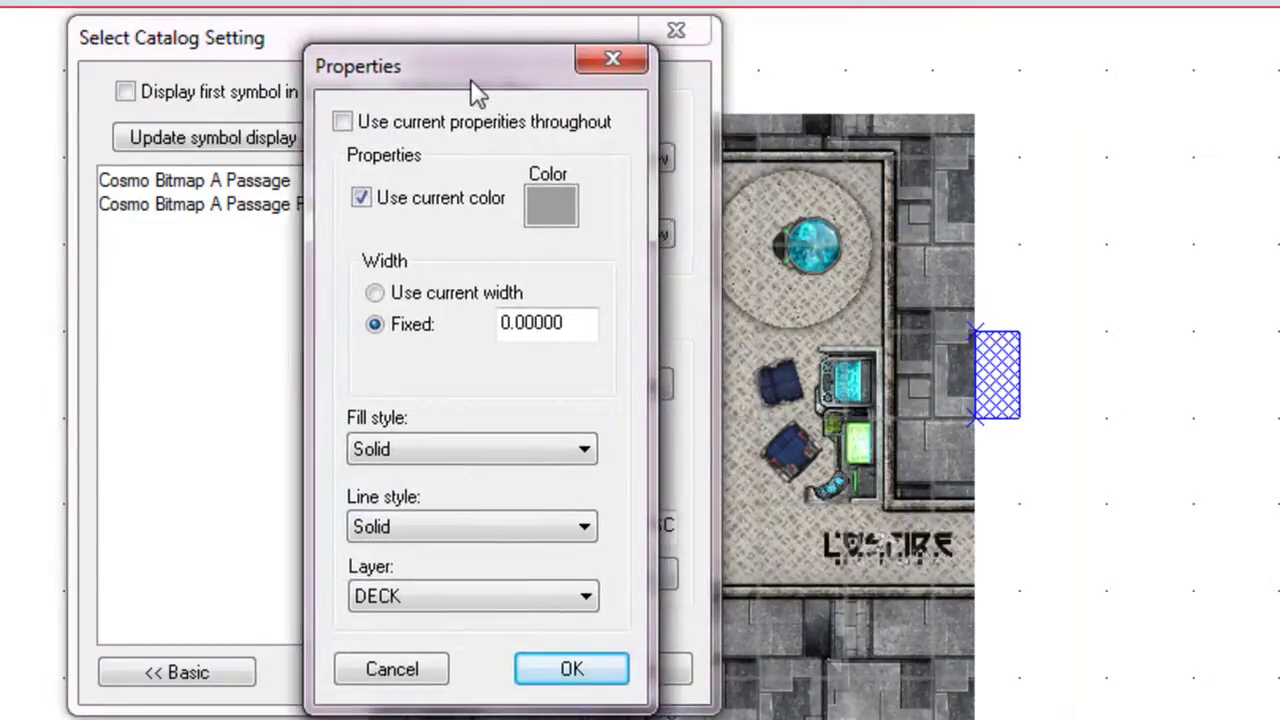
Set the symbols to layer DECK with current colour, then confirm and save the settings
left_click(483, 600)
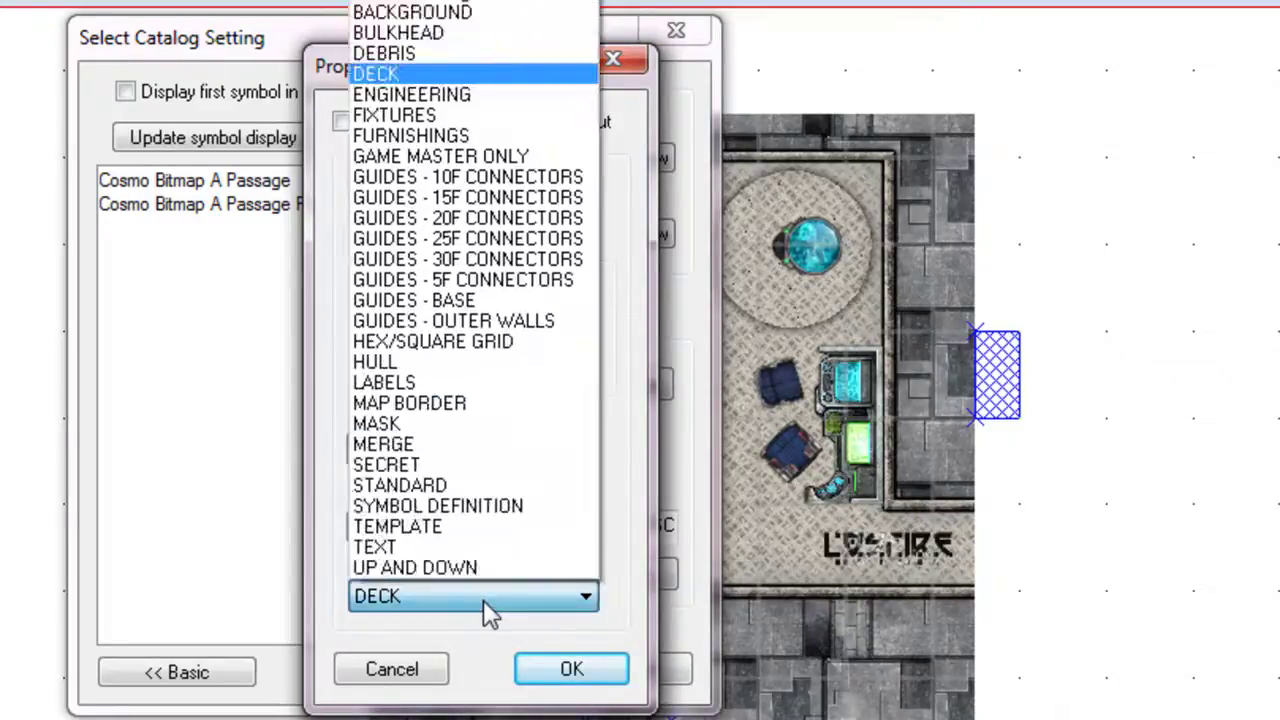
left_click(483, 599)
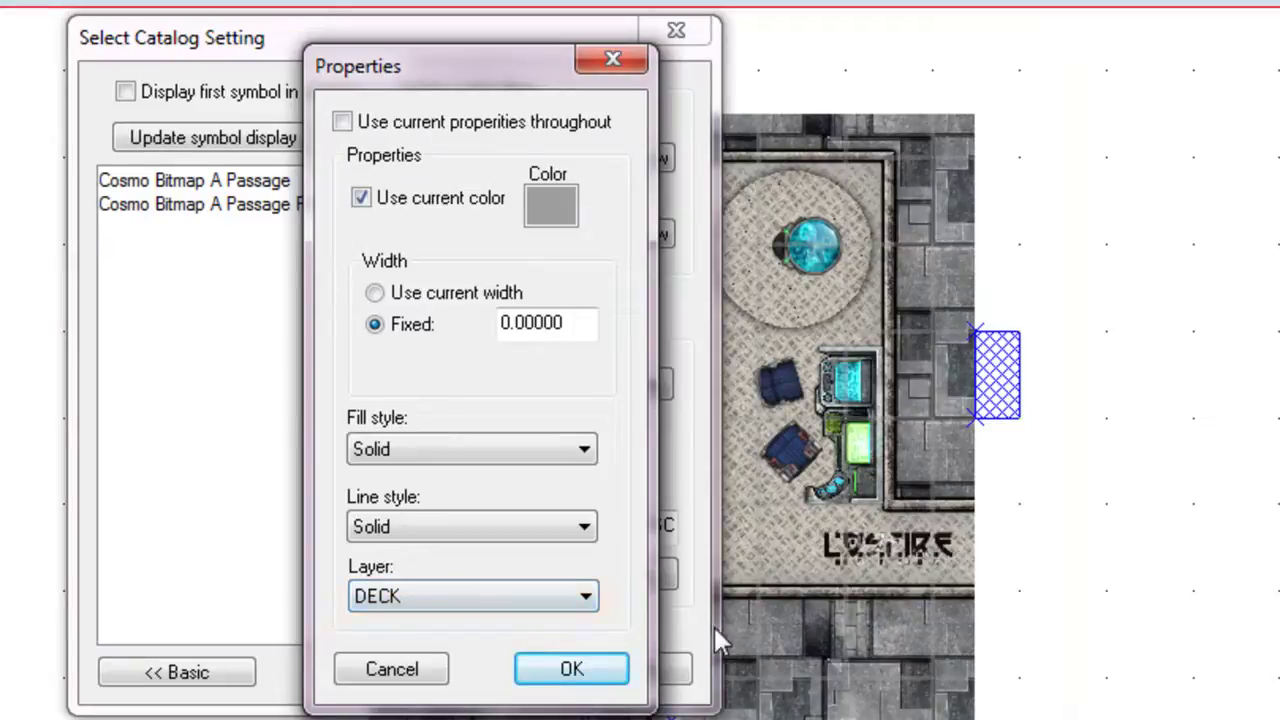
left_click(357, 197)
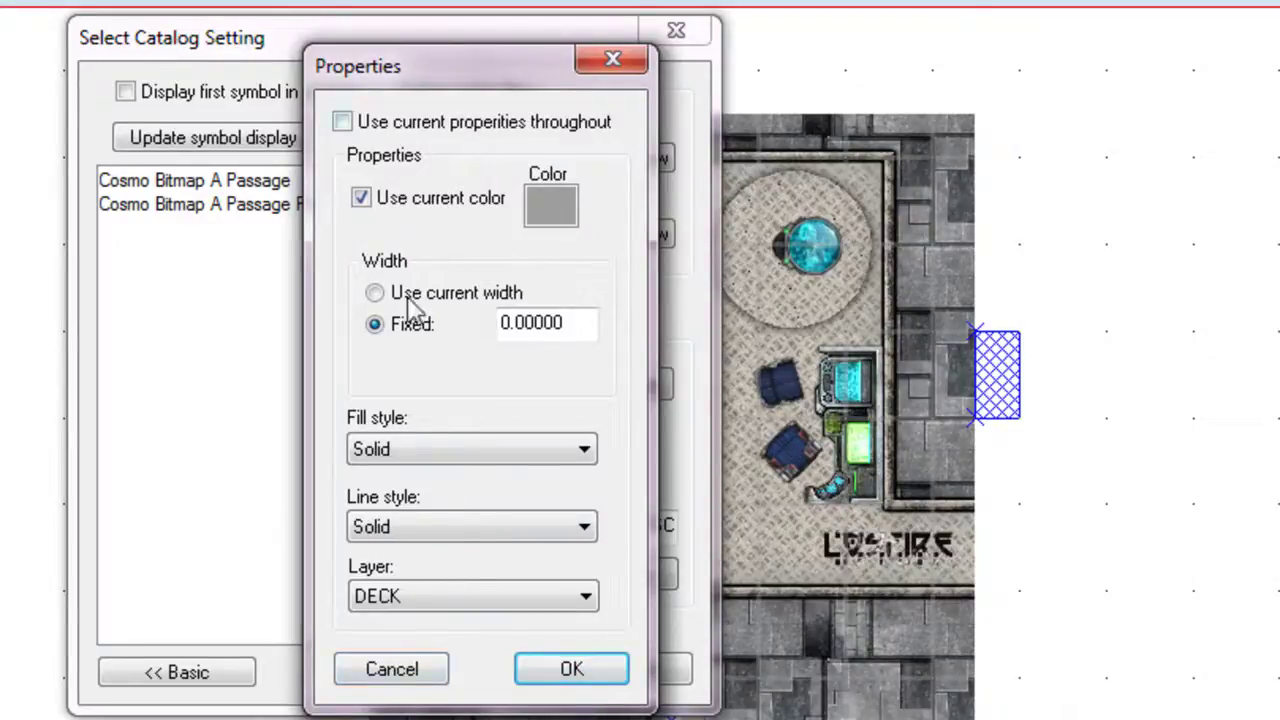
left_click(565, 670)
left_click(646, 674)
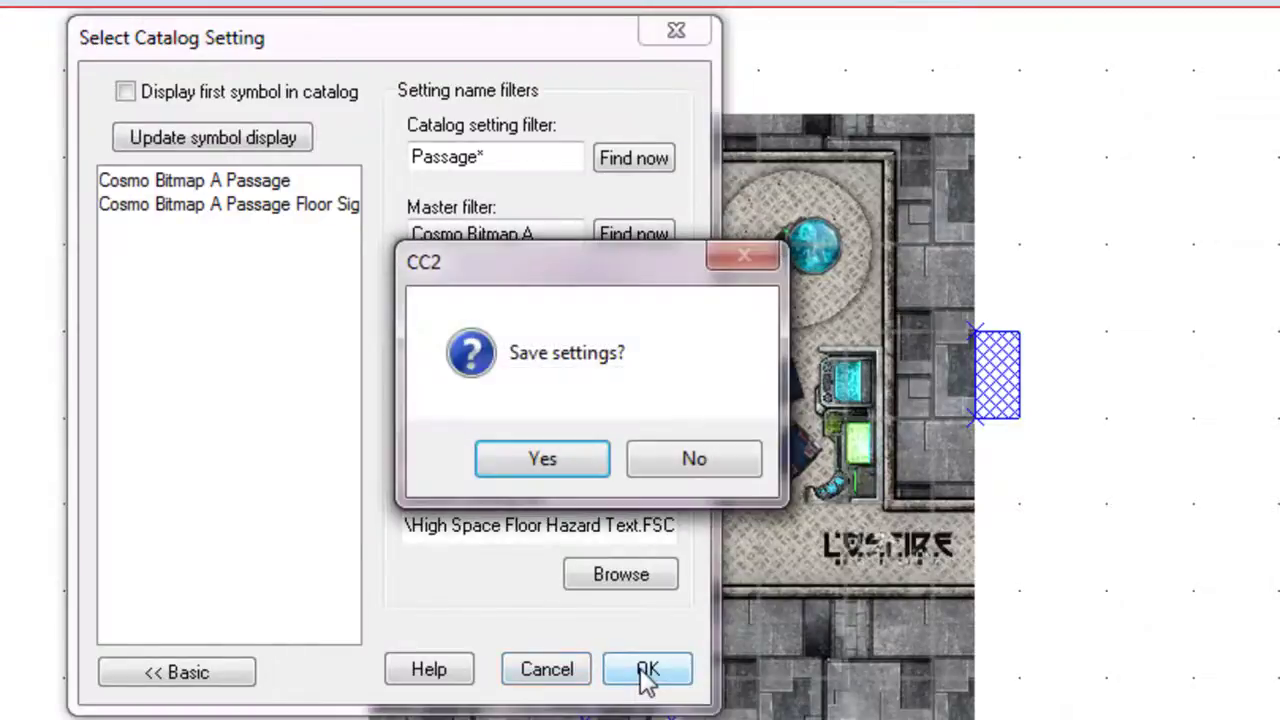
left_click(548, 460)
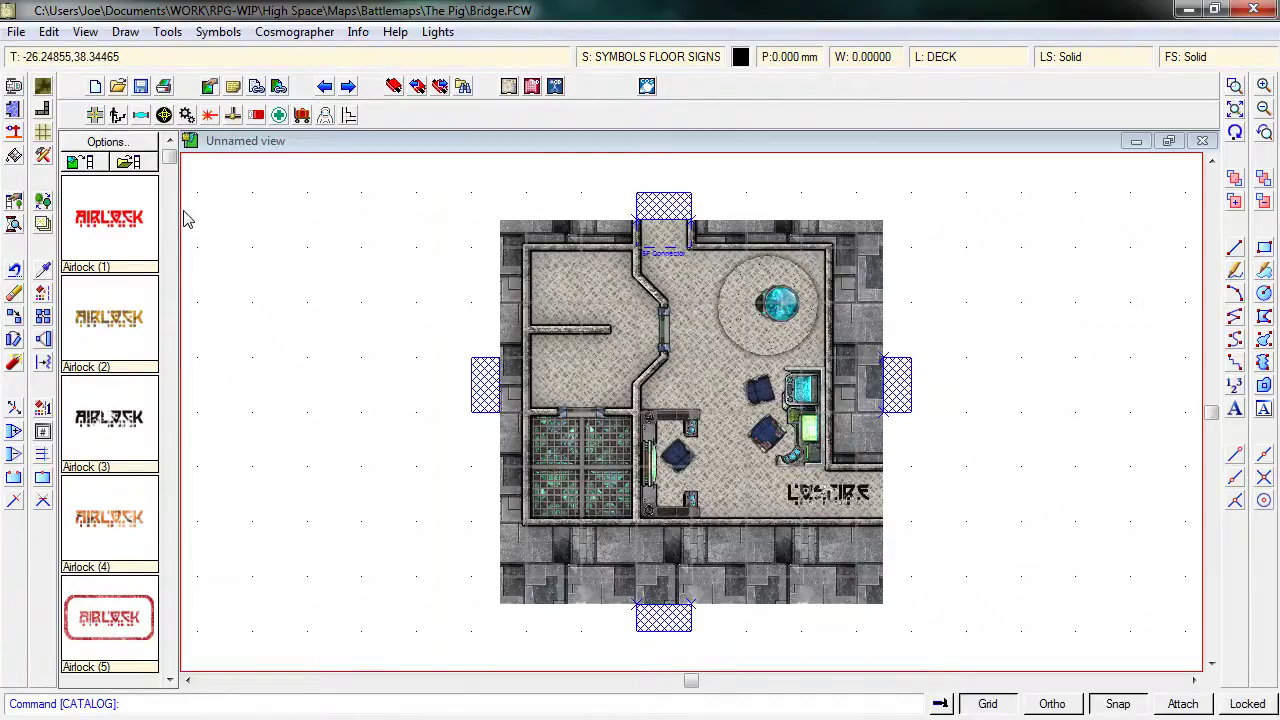
Glance at the door catalog, return to floor signs, and make FURNISHINGS the current layer
left_click(140, 116)
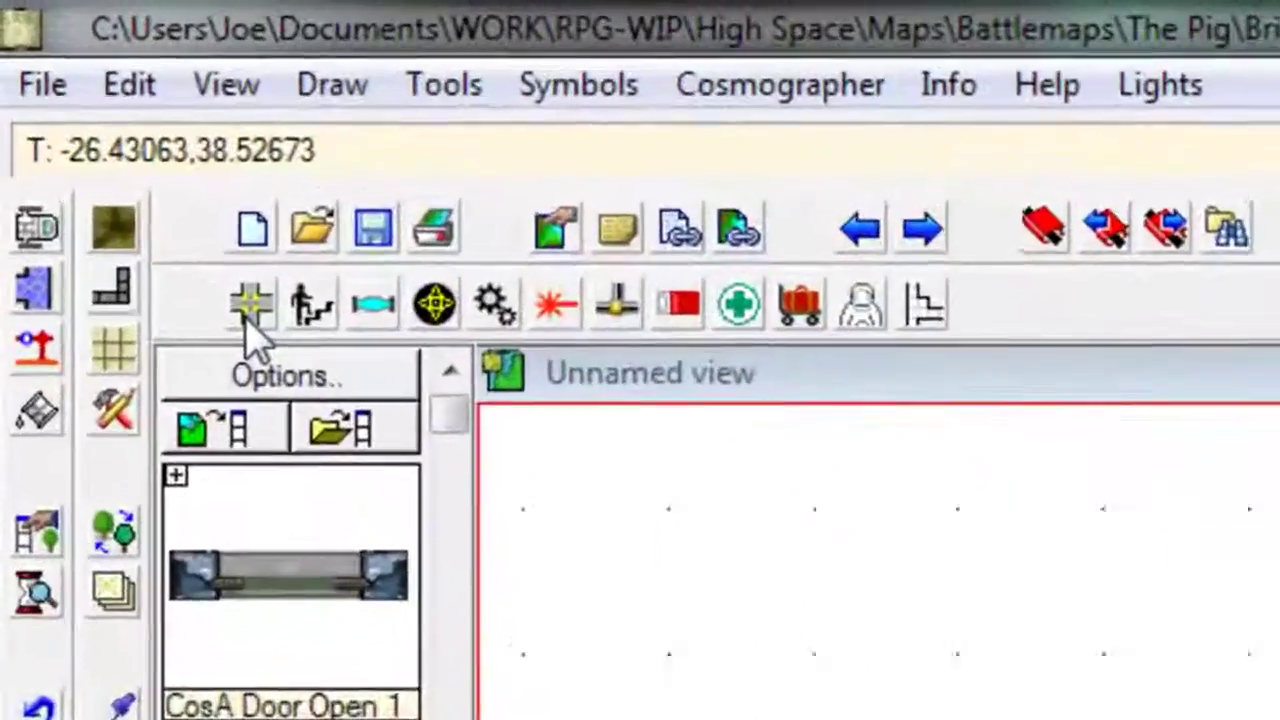
left_click(94, 115)
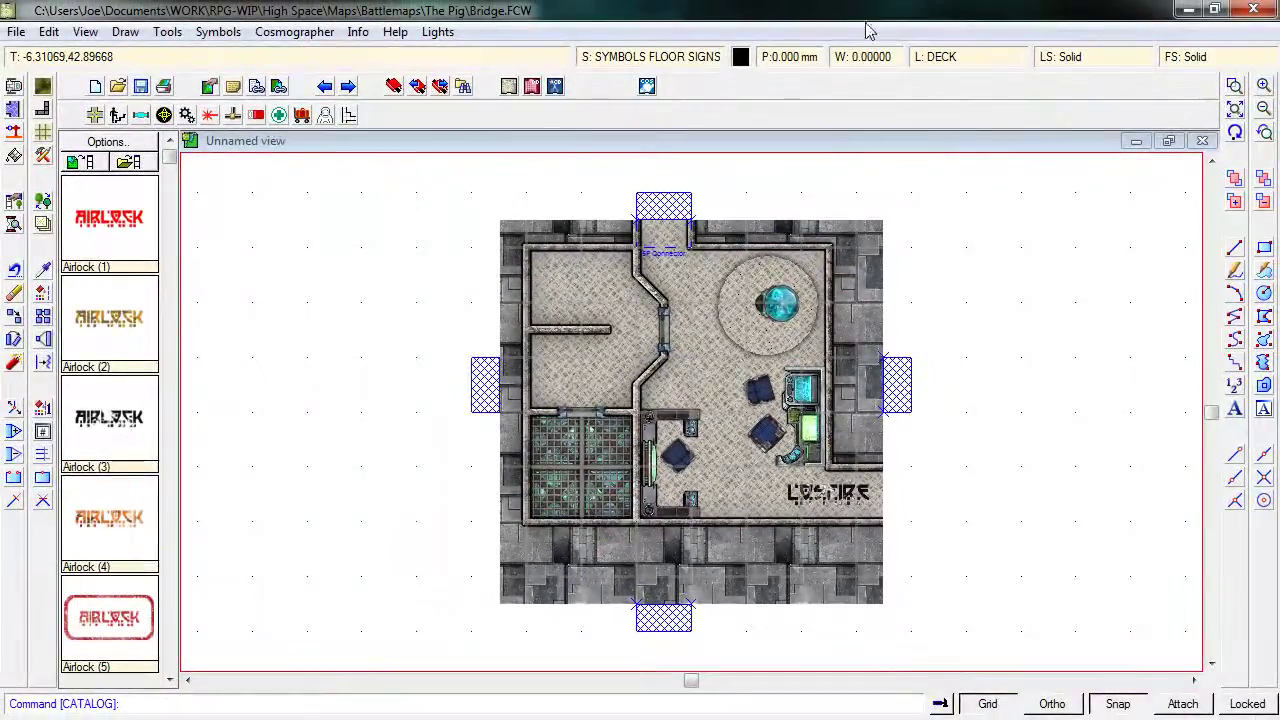
left_click(930, 57)
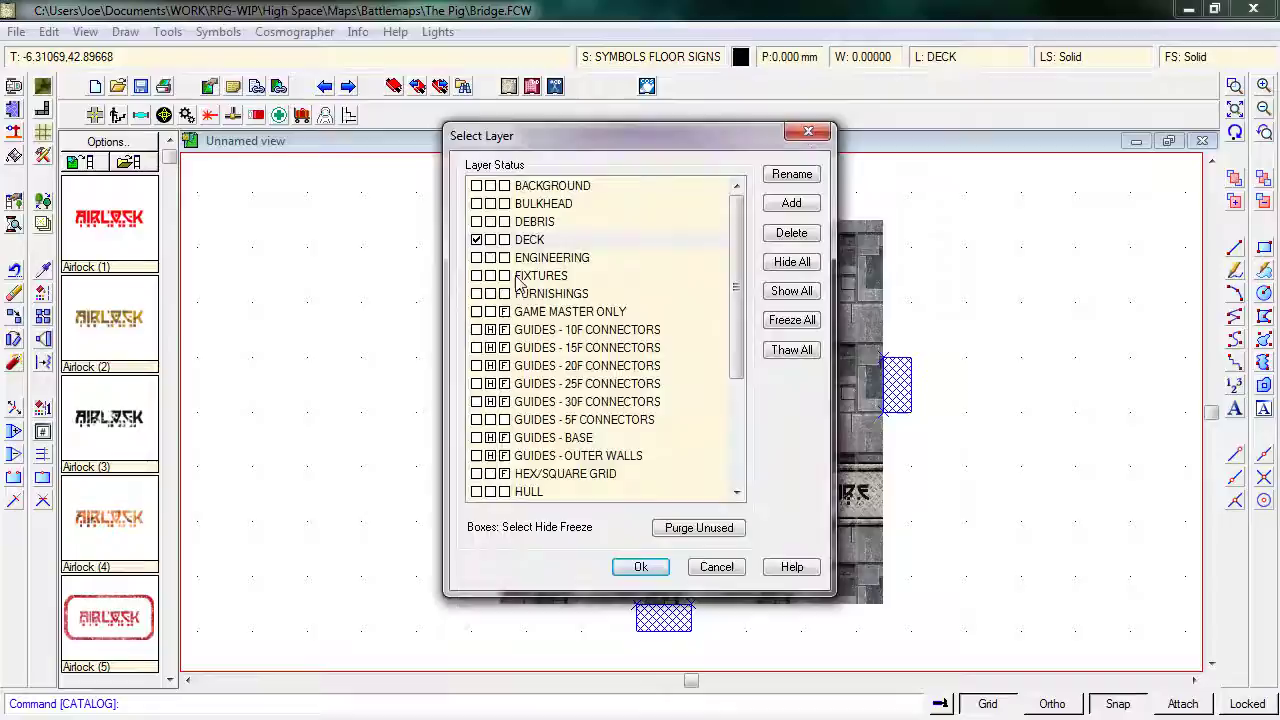
left_click(476, 293)
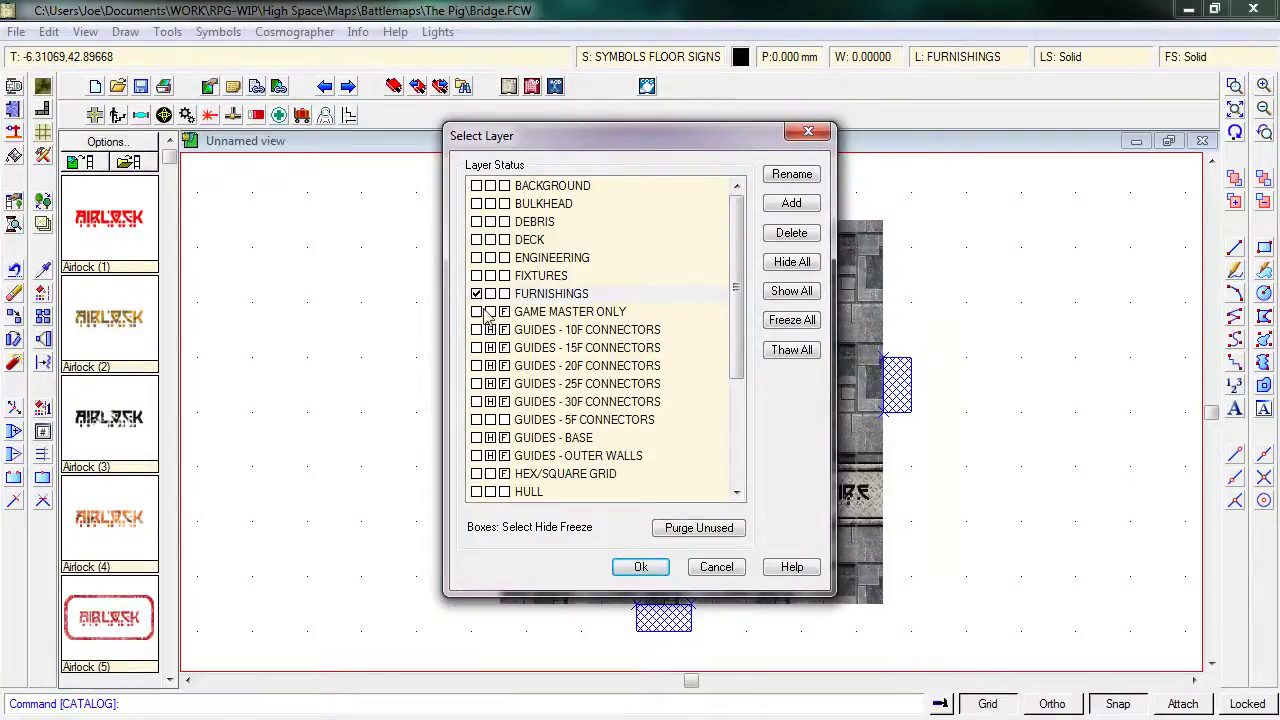
left_click(638, 570)
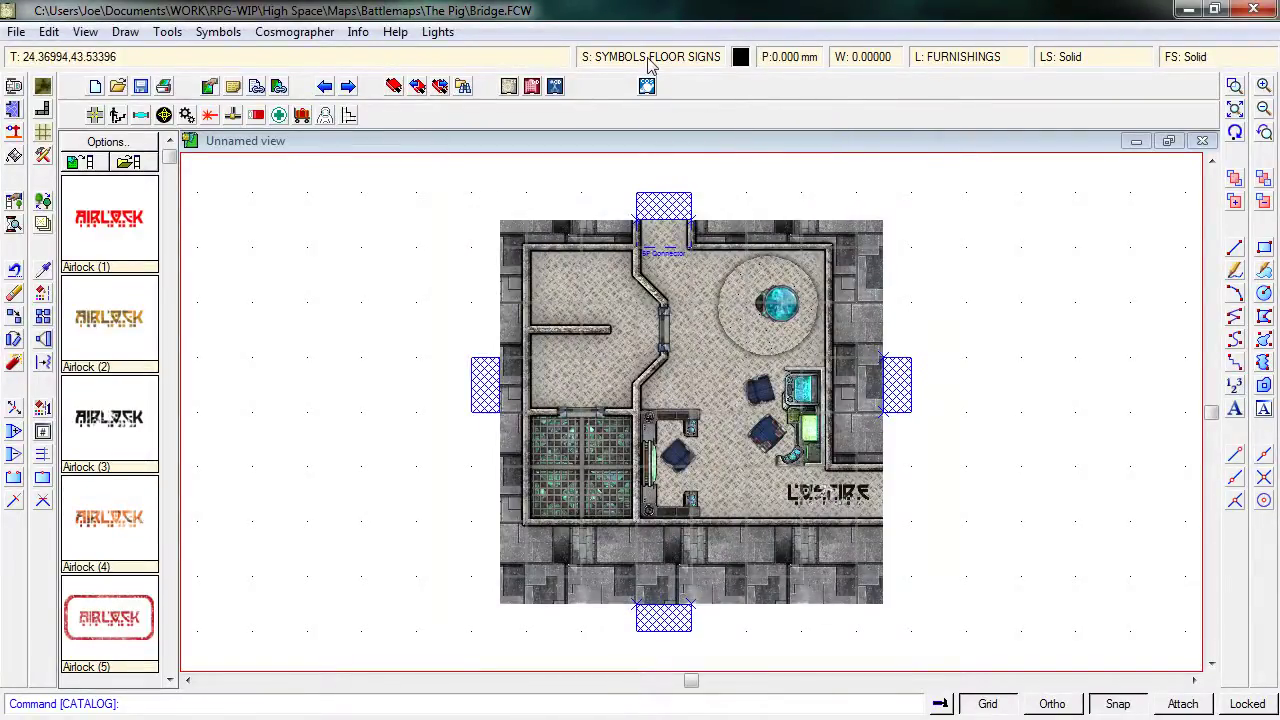
Make HULL the current drawing sheet
left_click(651, 58)
left_click(459, 275)
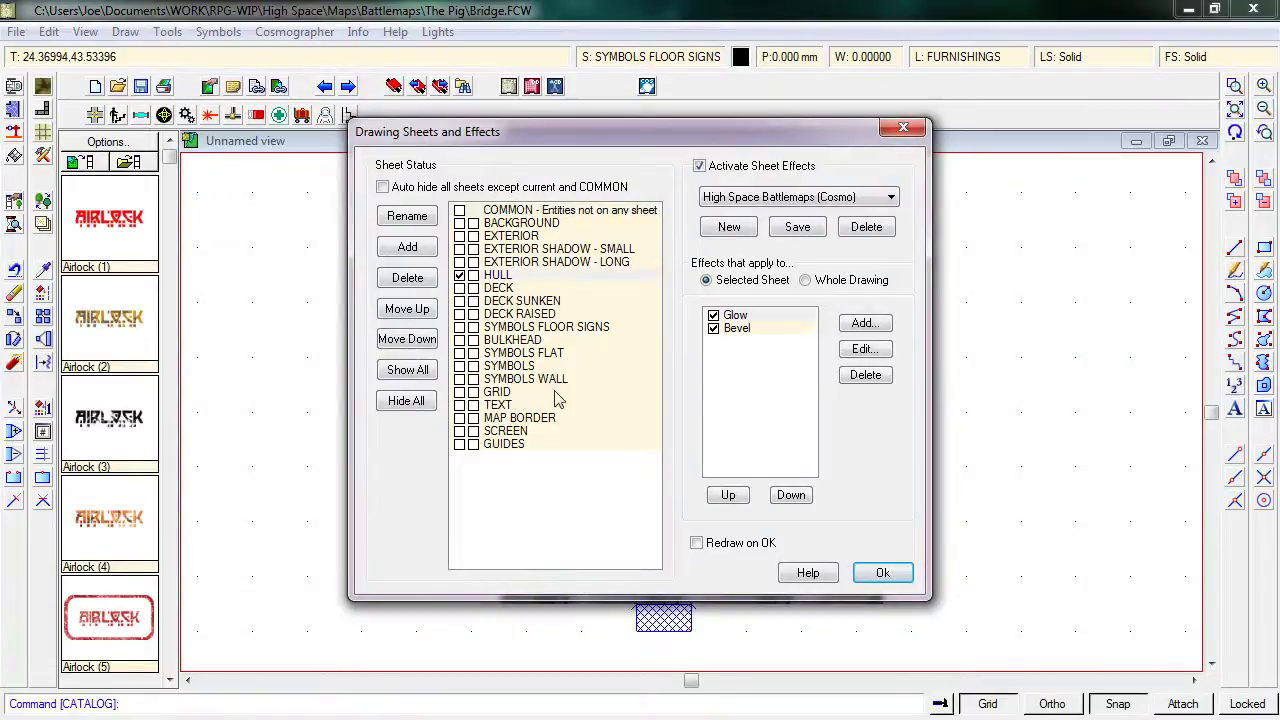
left_click(883, 573)
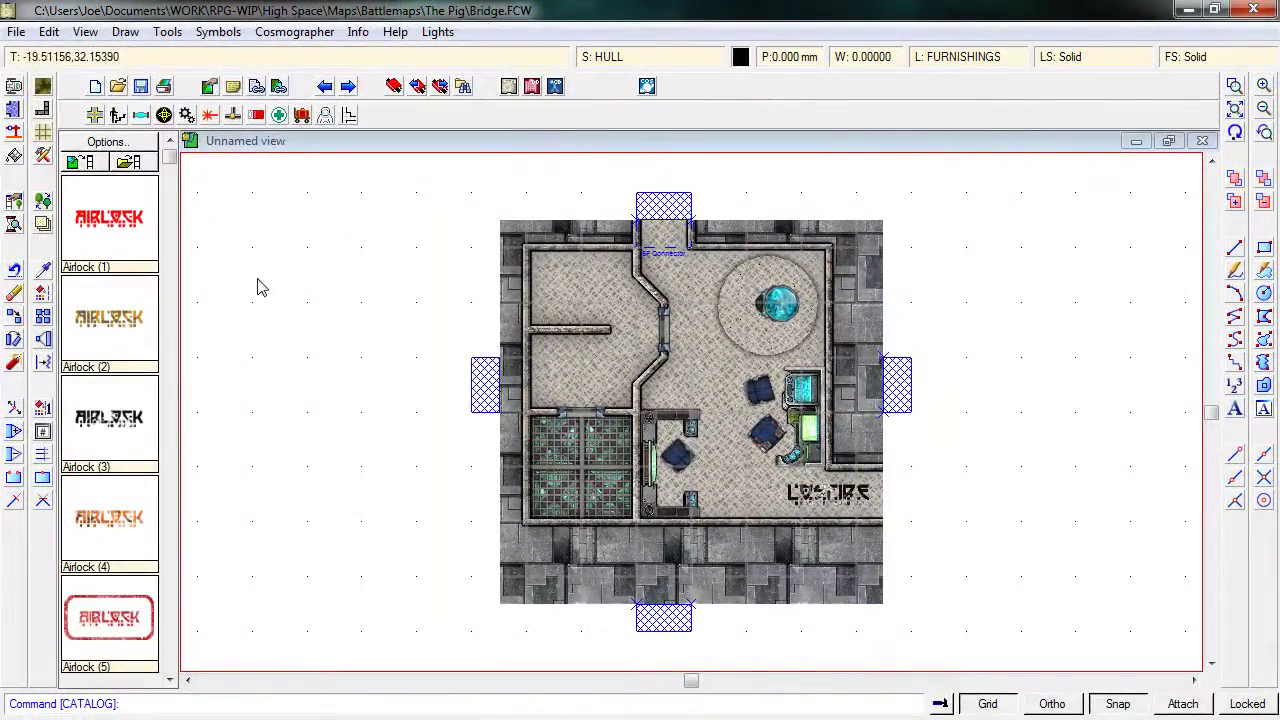
Load the Passage catalog setting and page through its floor signs past Airlock (1)
left_click(94, 115)
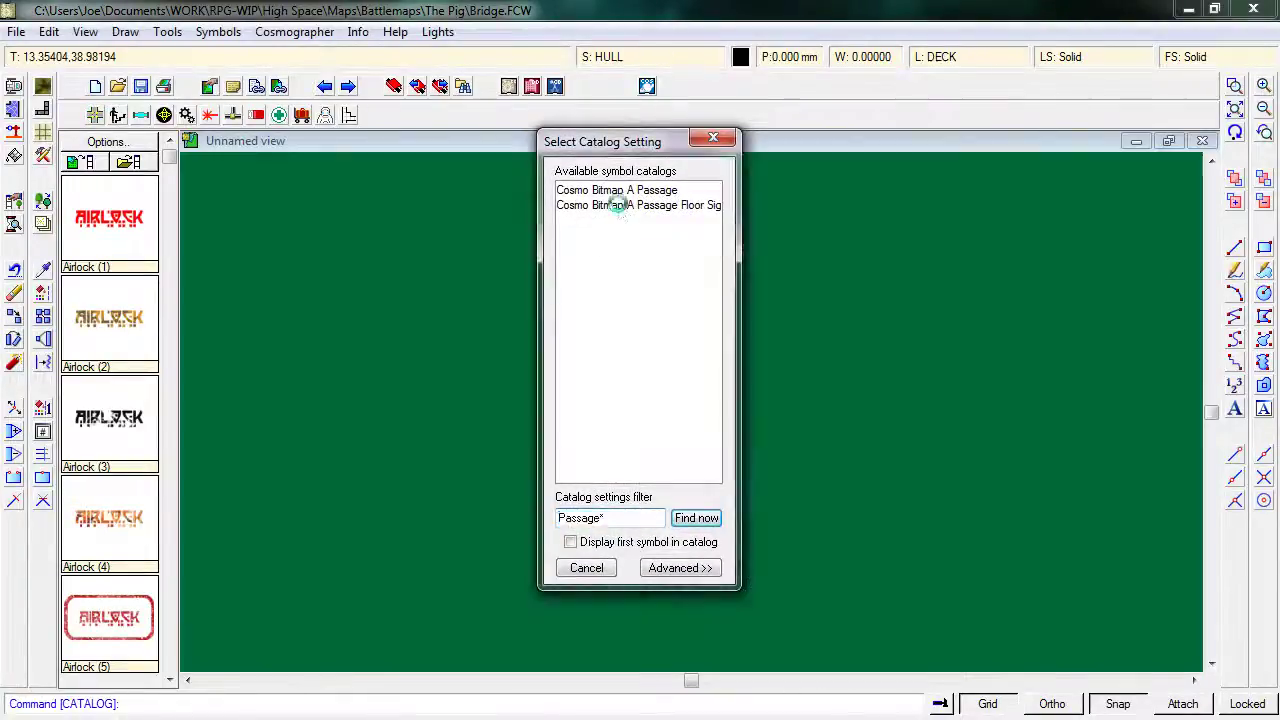
double_click(618, 205)
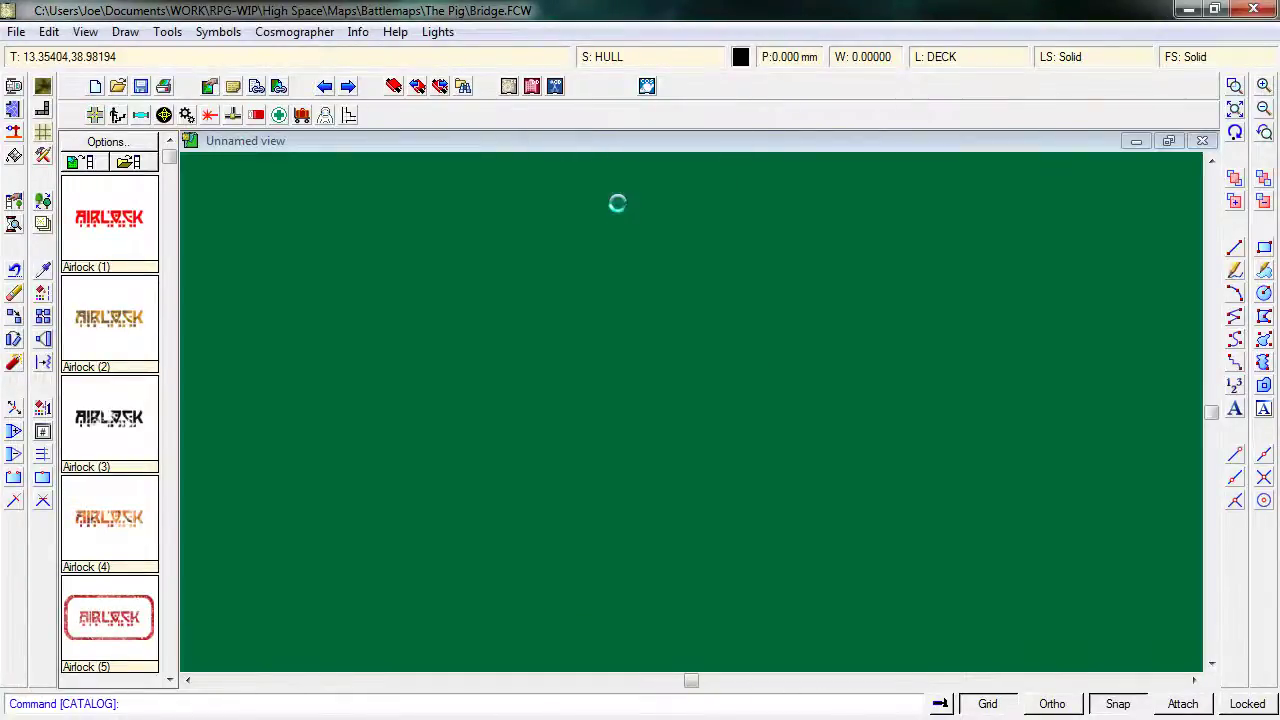
left_click(110, 225)
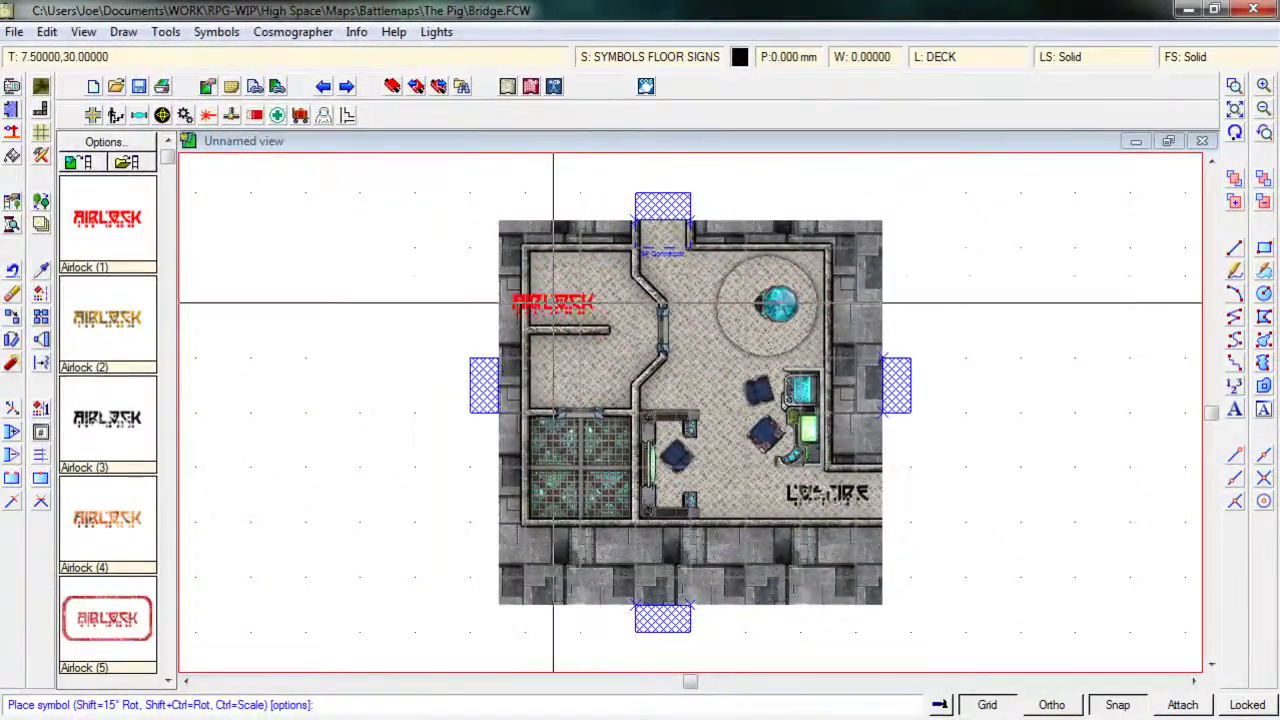
left_click(168, 646)
left_click(168, 646)
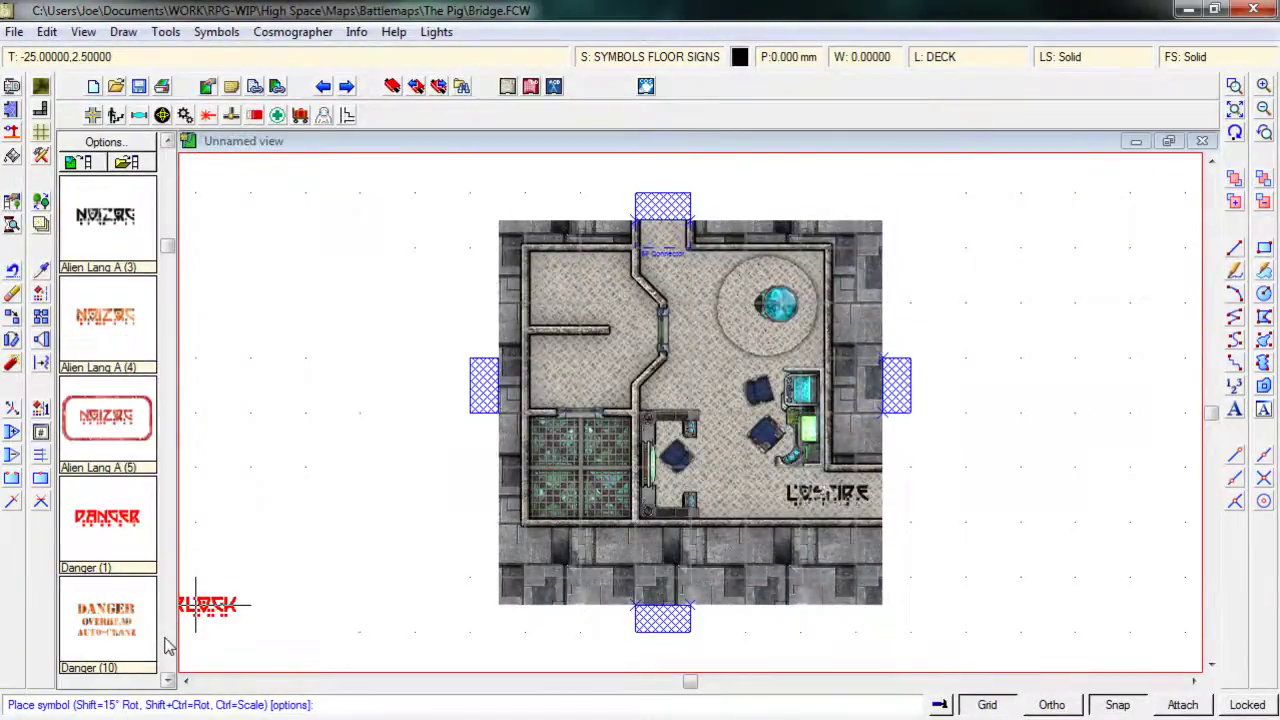
left_click(168, 646)
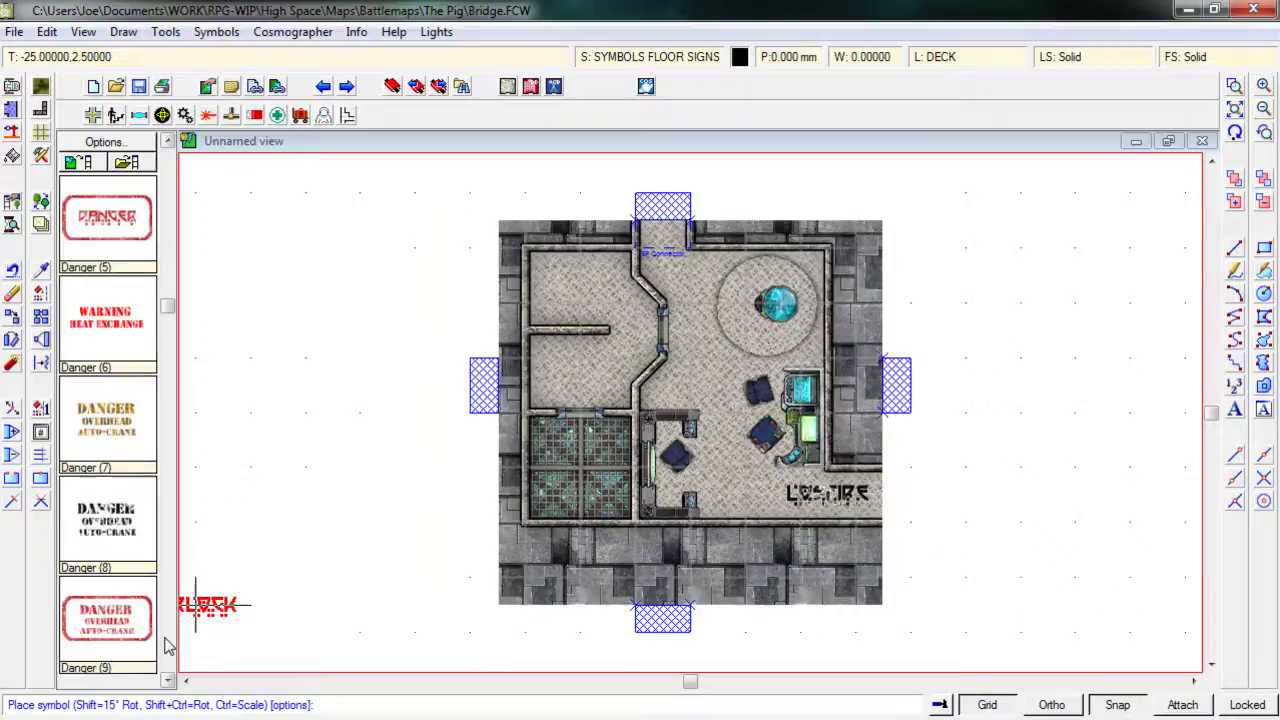
left_click(168, 646)
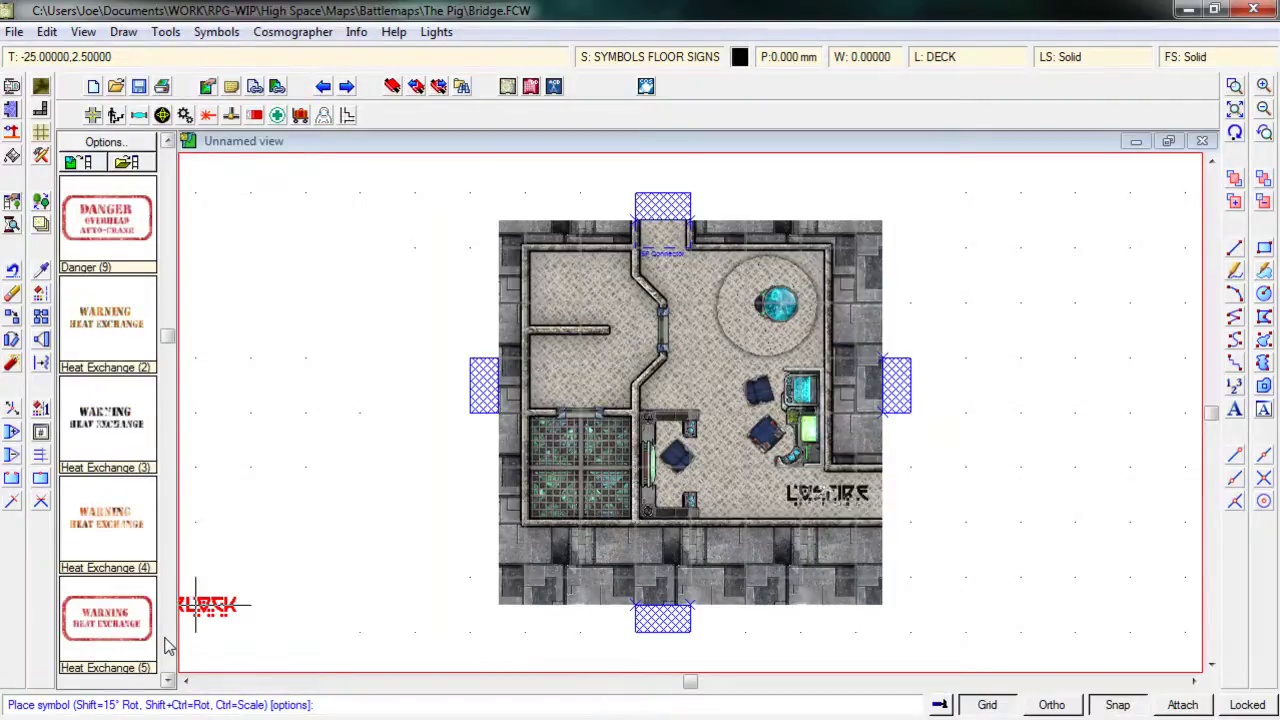
left_click(168, 646)
left_click(168, 646)
left_click(168, 646)
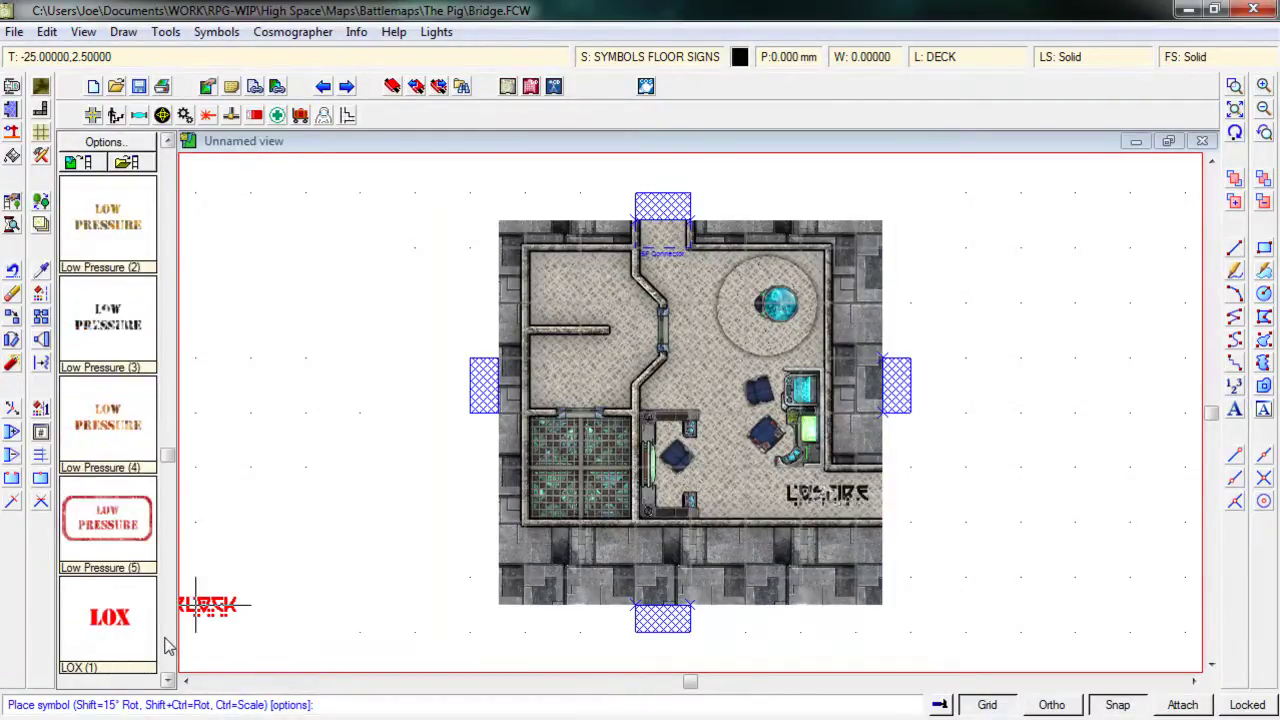
left_click(168, 646)
left_click(168, 646)
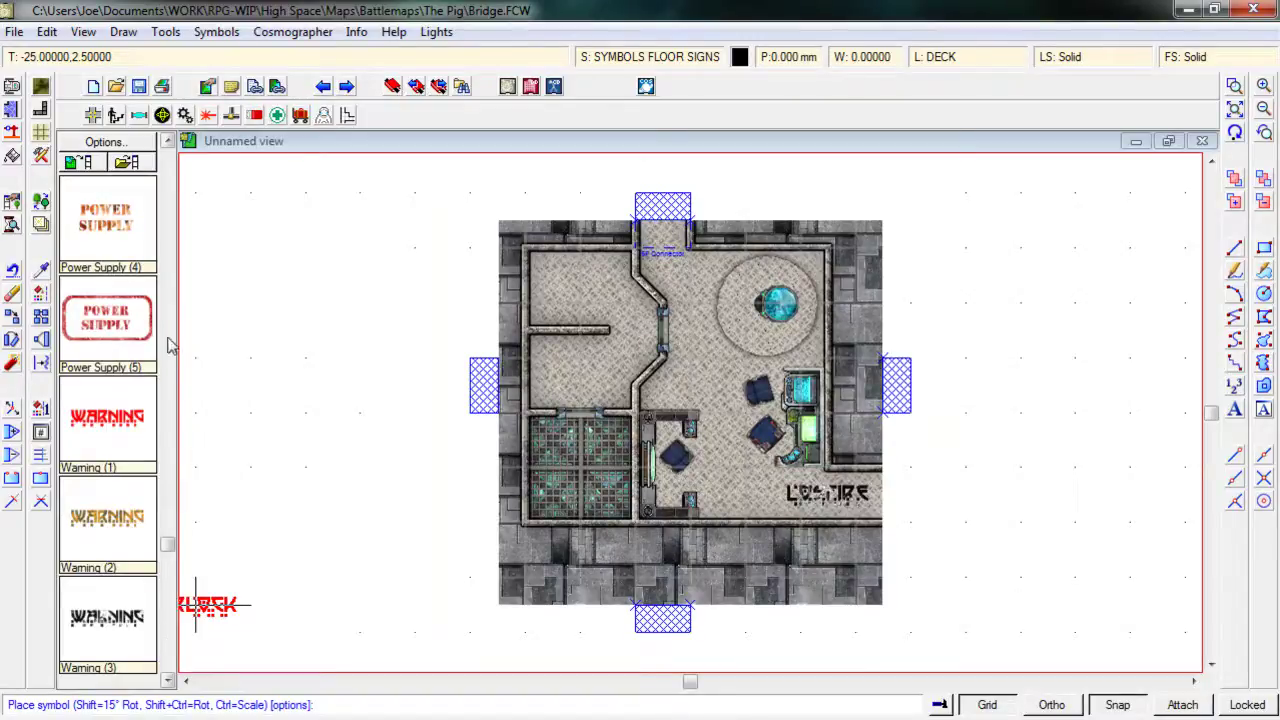
Place the Power Supply (4) sign in the bridge's upper-left room
left_click(100, 232)
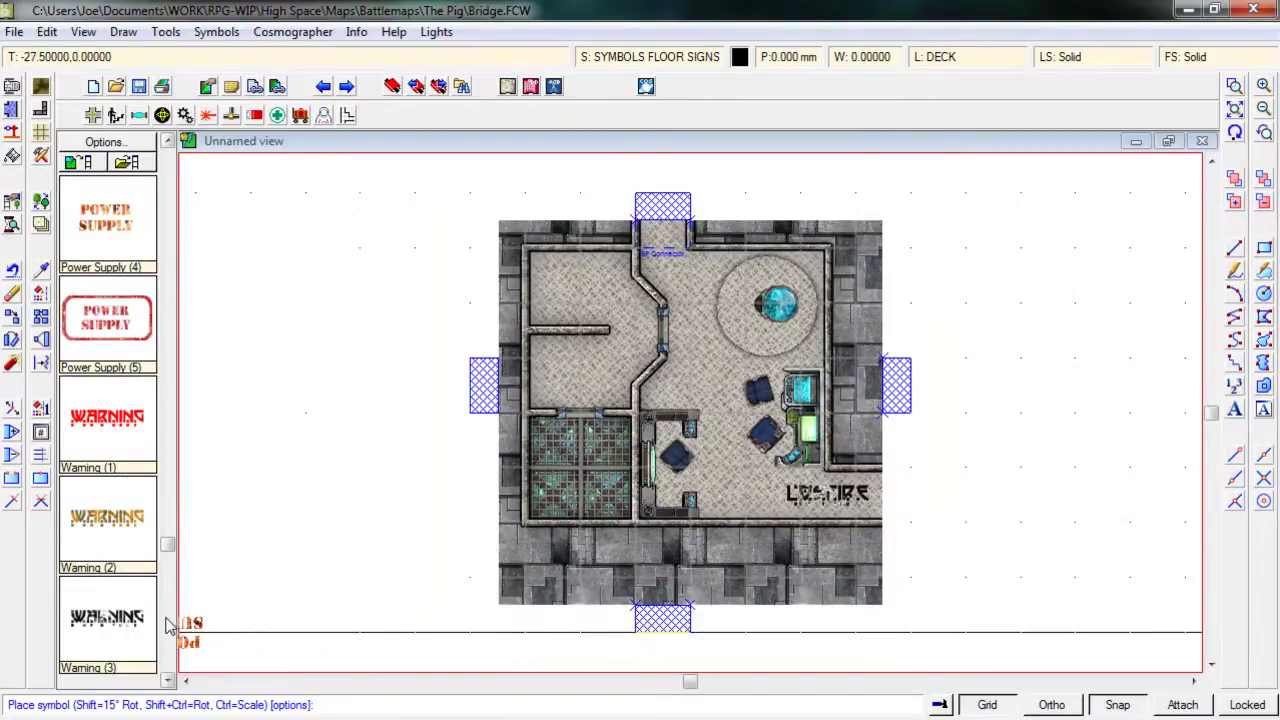
left_click(168, 515)
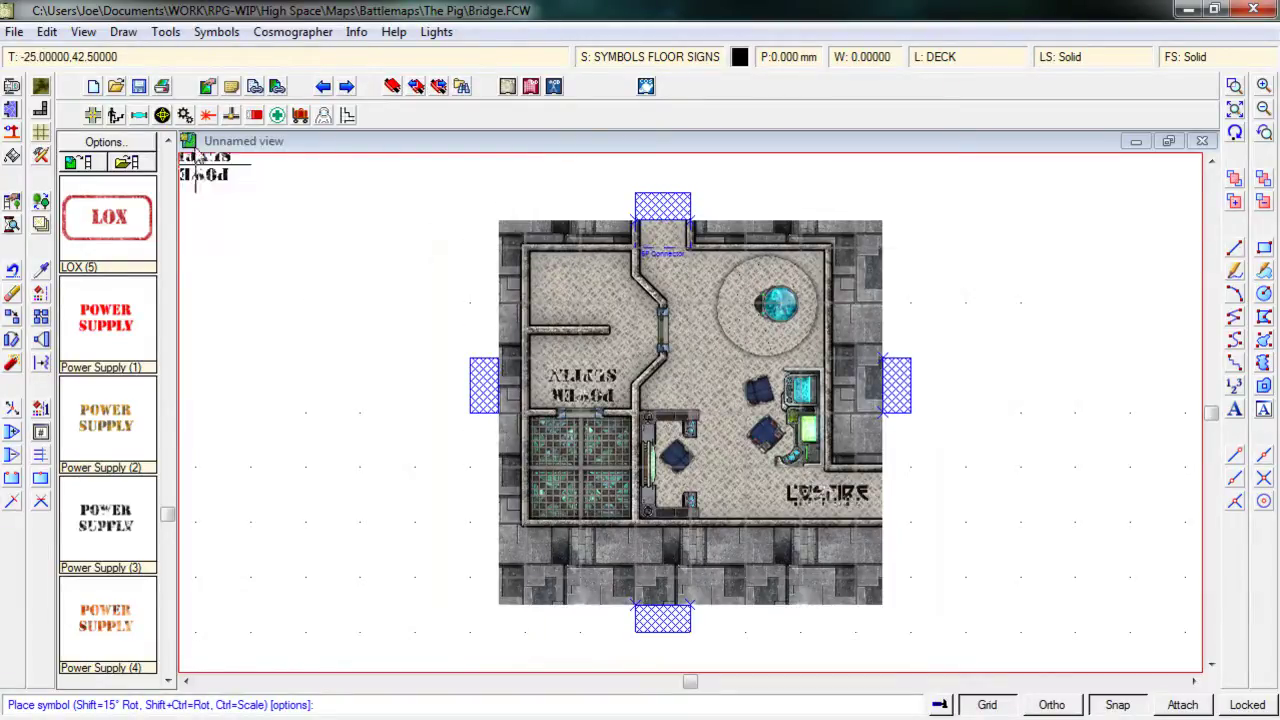
left_click(152, 90)
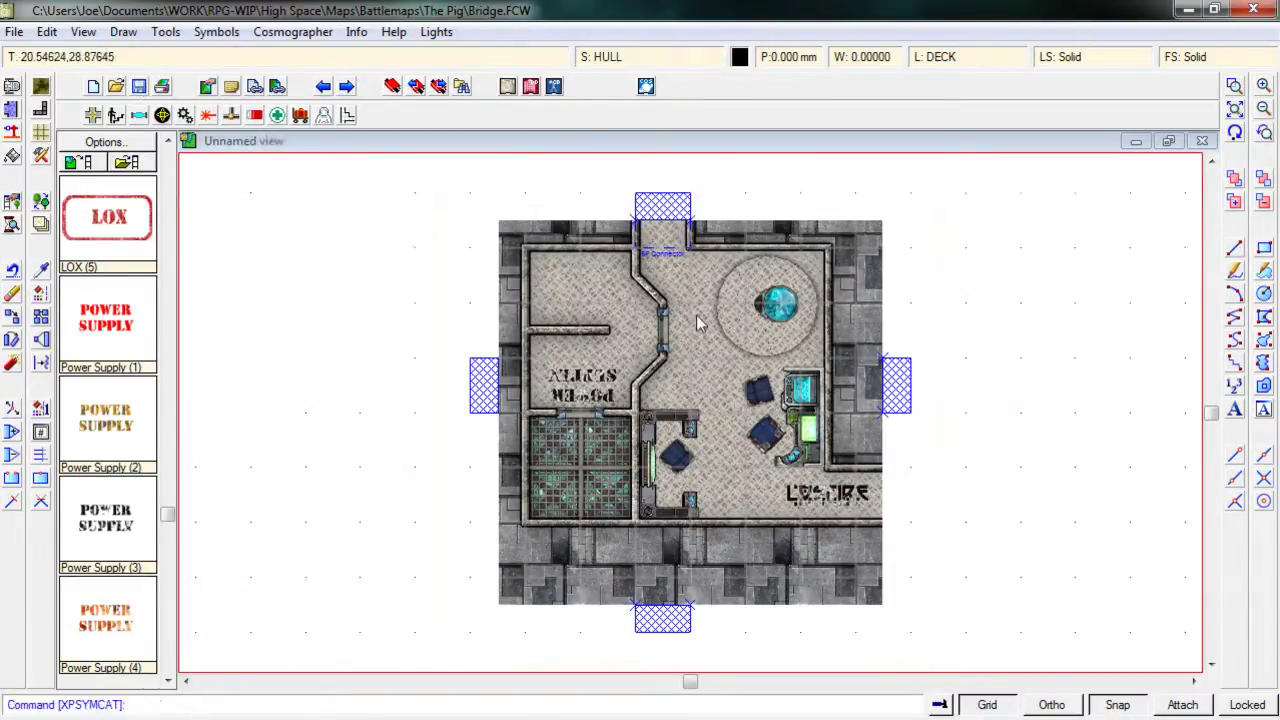